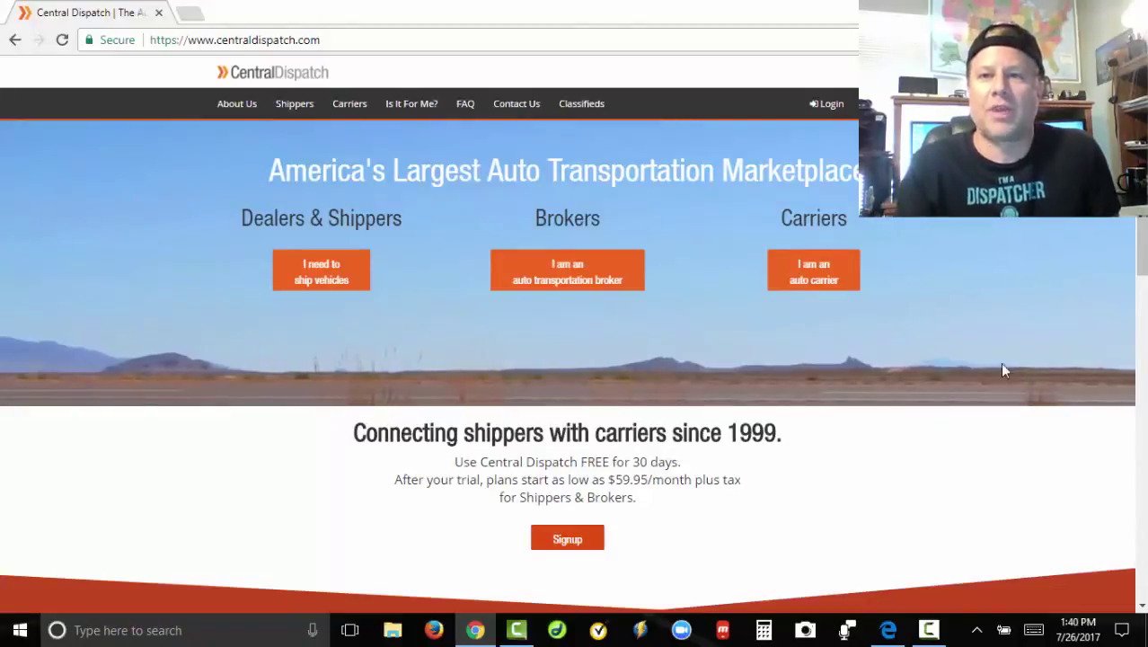
# Sign in to the Central Dispatch member account with the saved username and password
pyautogui.click(830, 104)
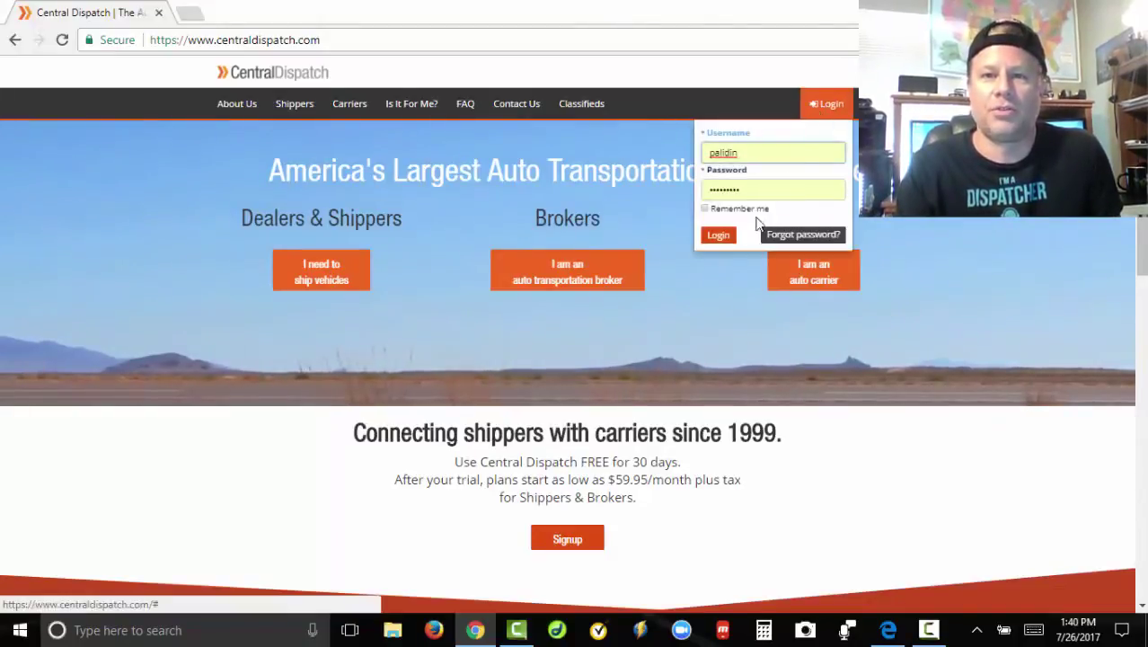
pyautogui.click(719, 235)
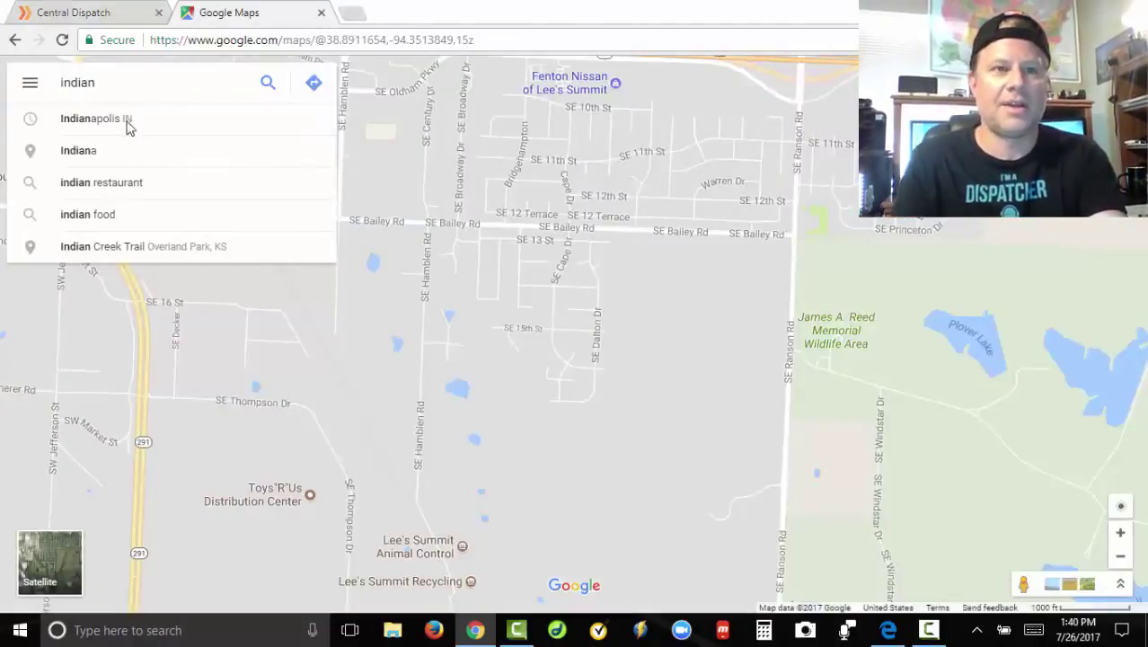
pyautogui.write('indian')
# Map the 819-mile New Orleans to Indianapolis, IN drive in Google Maps, then return to Central Dispatch
pyautogui.click(125, 124)
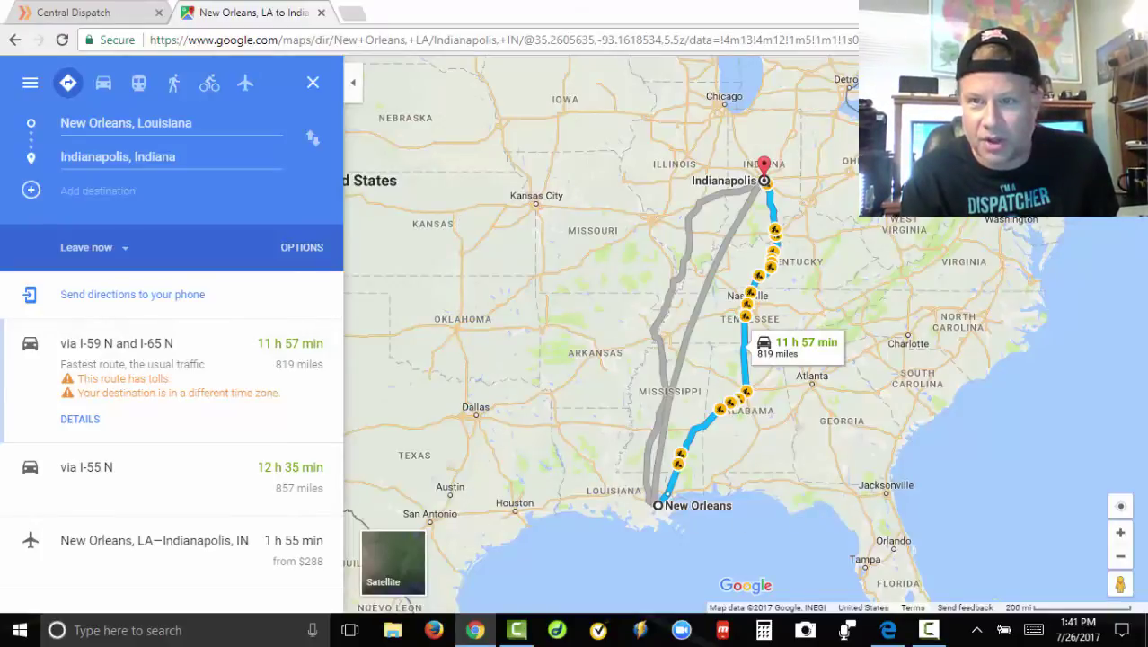
pyautogui.hotkey('ctrl', 'Tab')
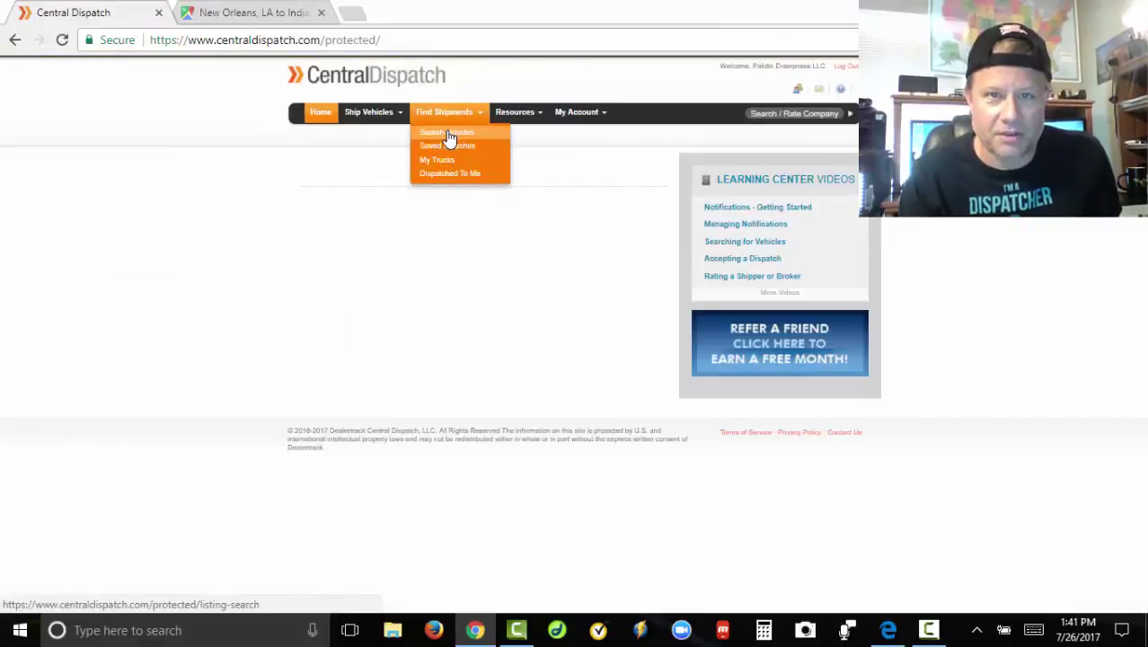
# On the vehicle search page, select Indiana and Kentucky as pickup states
pyautogui.click(449, 136)
pyautogui.click(470, 364)
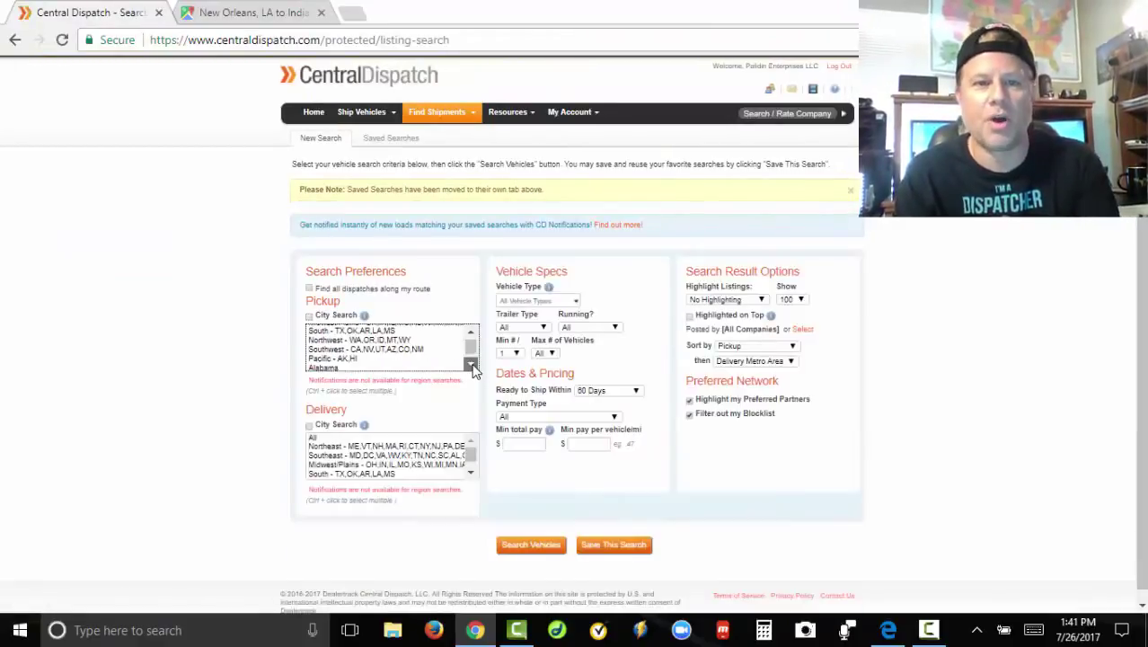
pyautogui.click(471, 364)
pyautogui.click(470, 364)
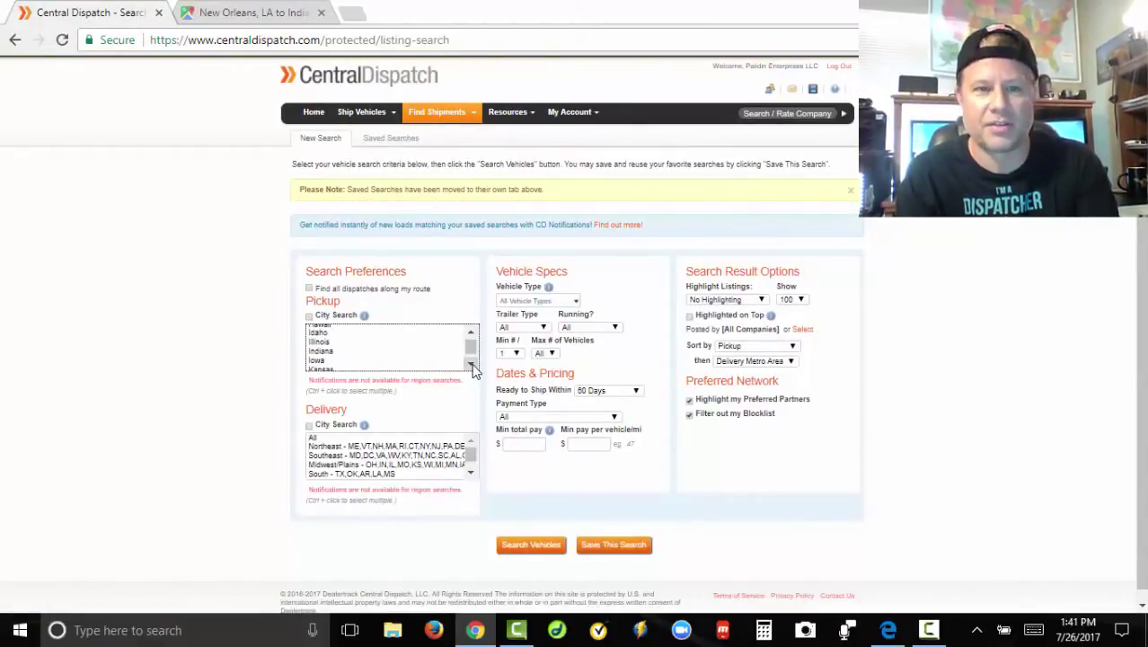
pyautogui.click(404, 351)
pyautogui.click(470, 365)
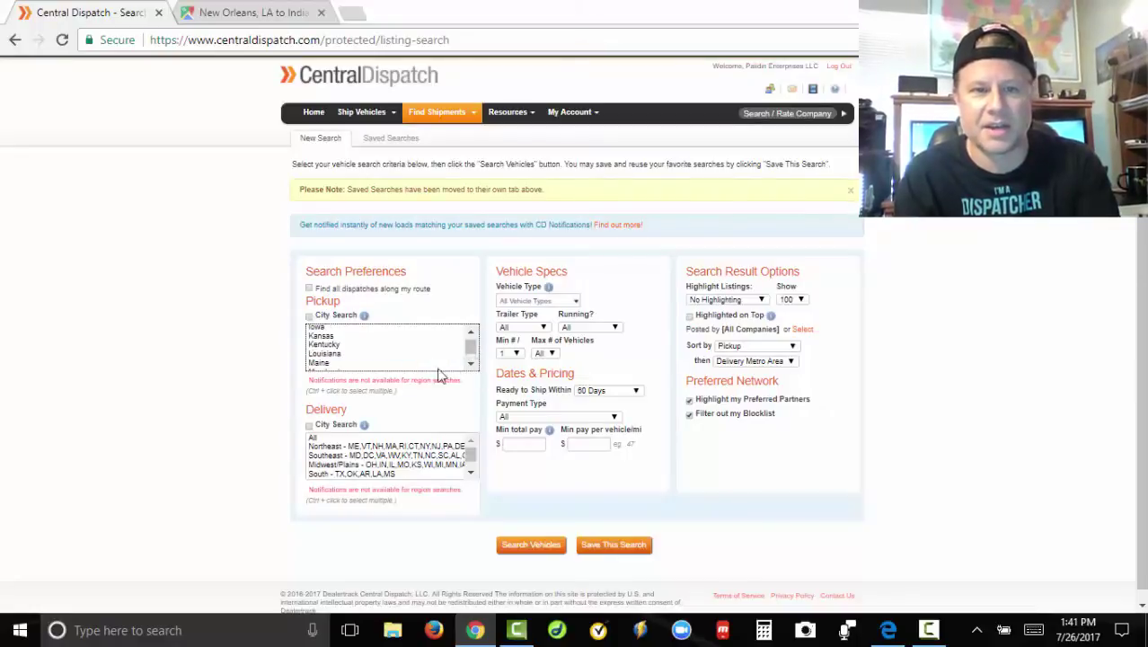
pyautogui.click(395, 348)
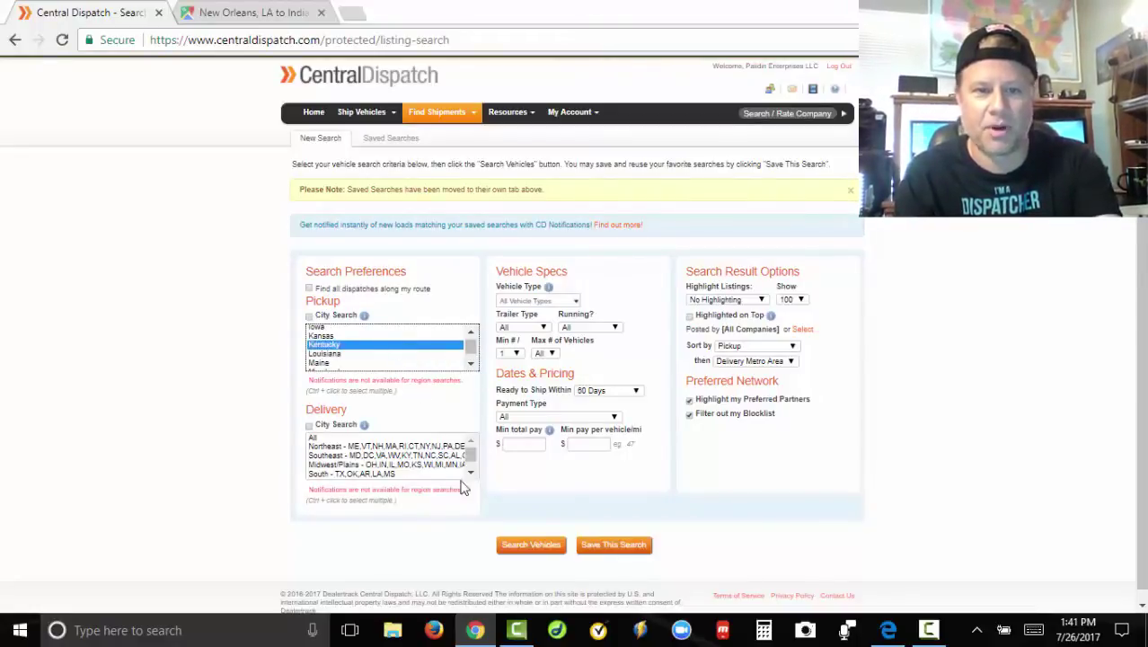
# Select the delivery states from the South region list
pyautogui.click(395, 475)
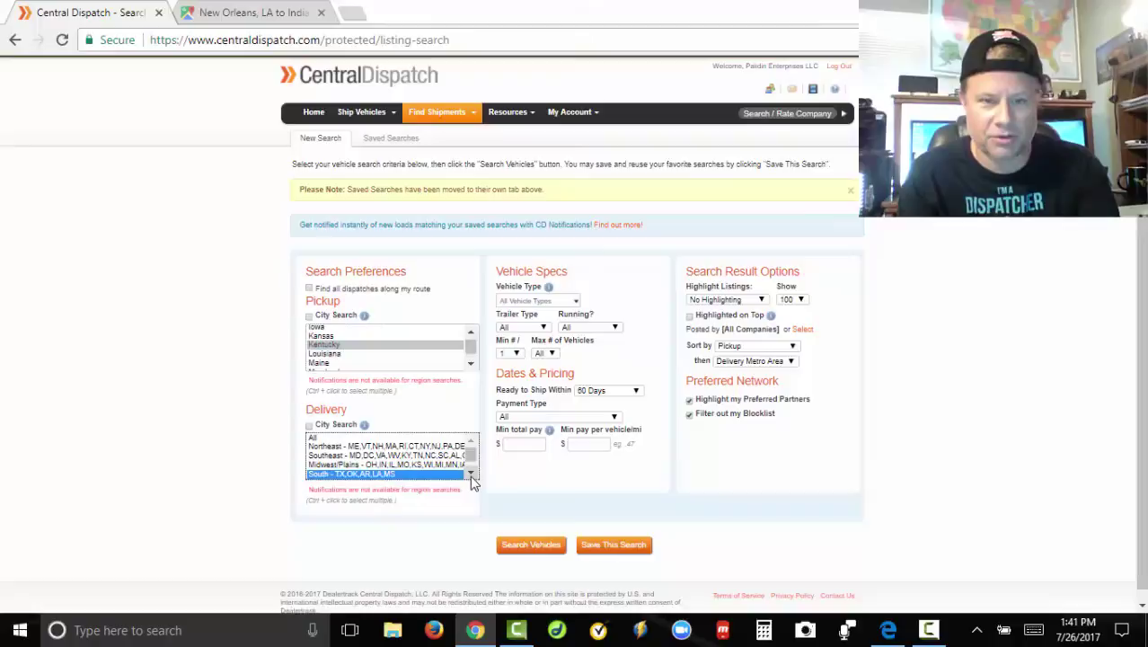
pyautogui.click(470, 473)
pyautogui.scroll(-2, 402, 463)
pyautogui.scroll(3, 402, 462)
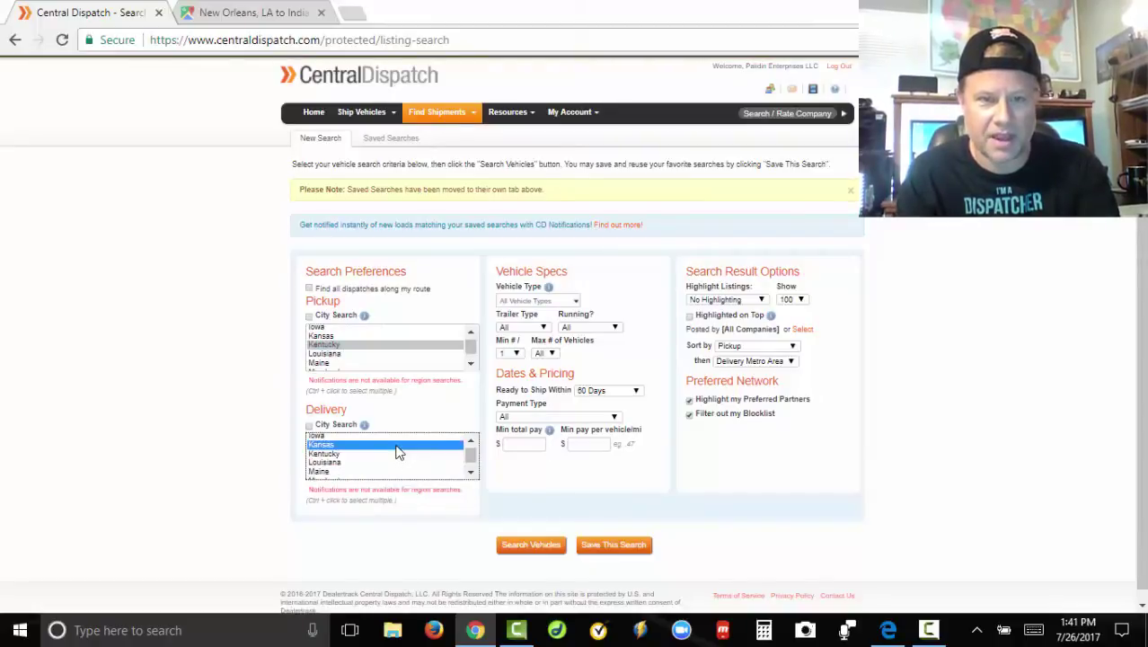
pyautogui.click(469, 471)
pyautogui.scroll(-2, 422, 464)
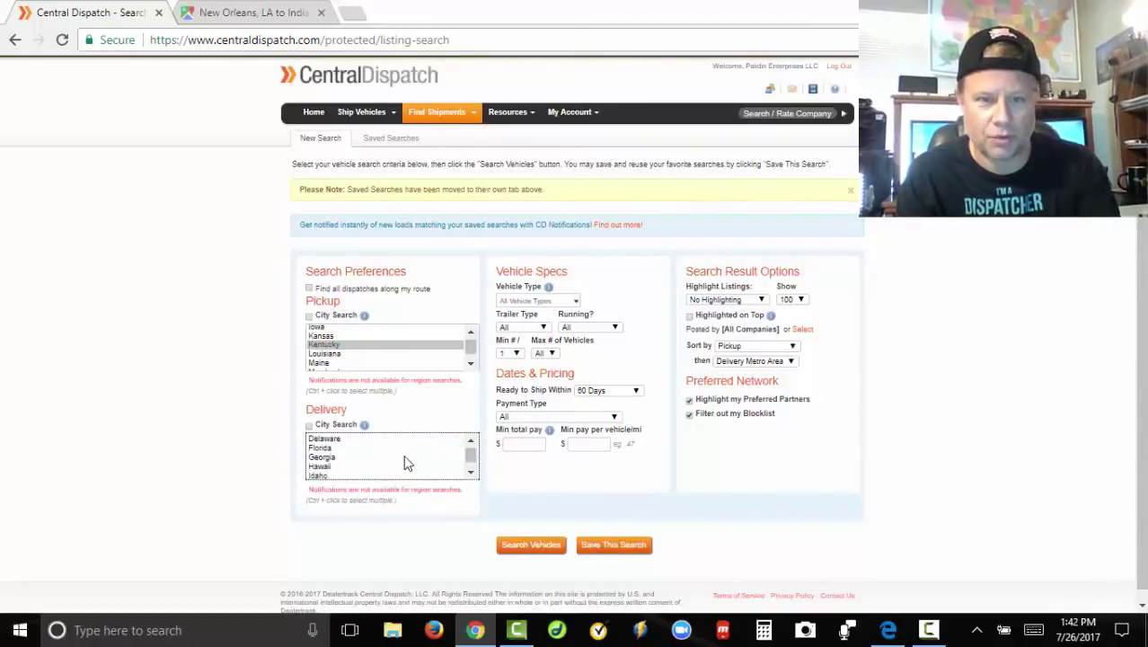
pyautogui.click(404, 458)
pyautogui.scroll(-5, 431, 463)
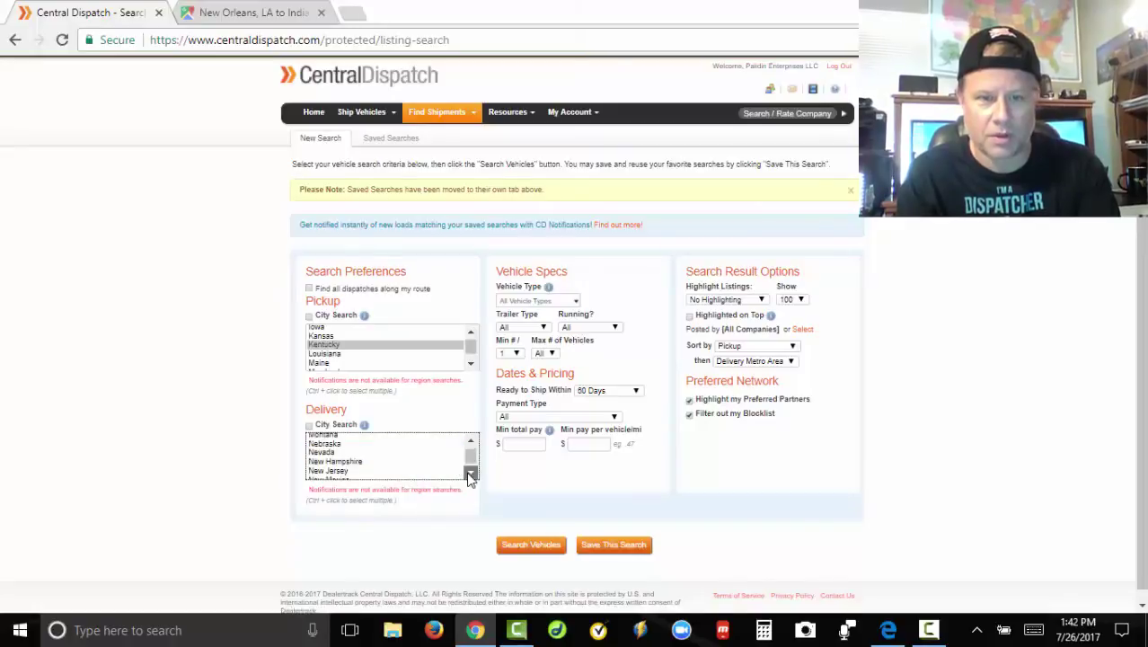
pyautogui.click(470, 472)
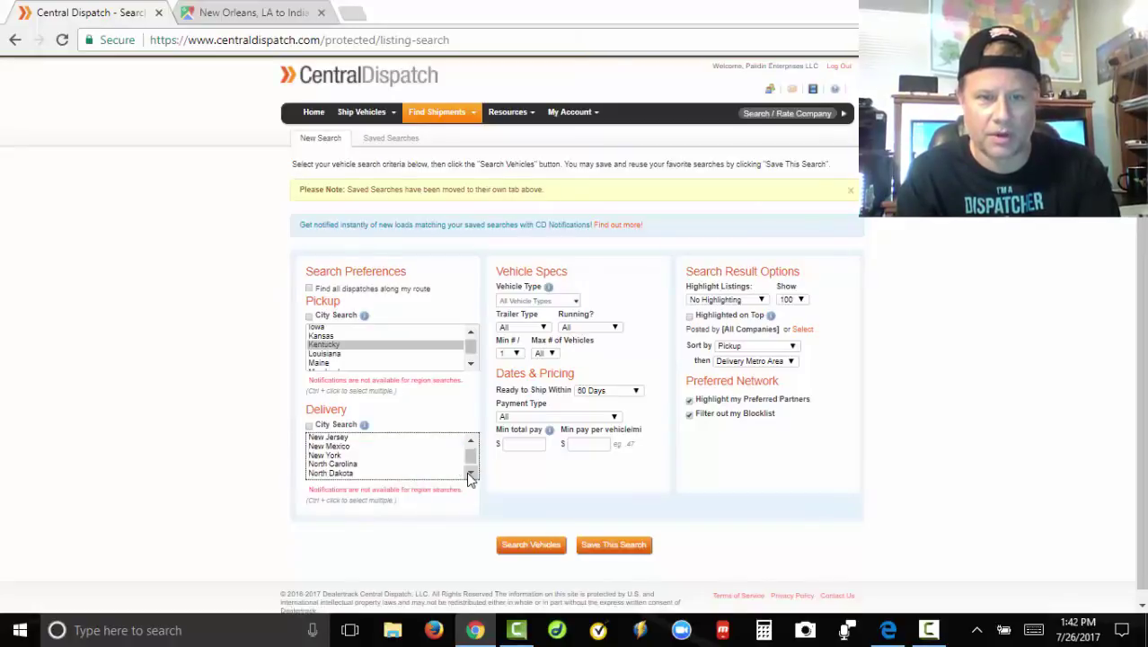
pyautogui.scroll(-2, 422, 463)
pyautogui.click(397, 474)
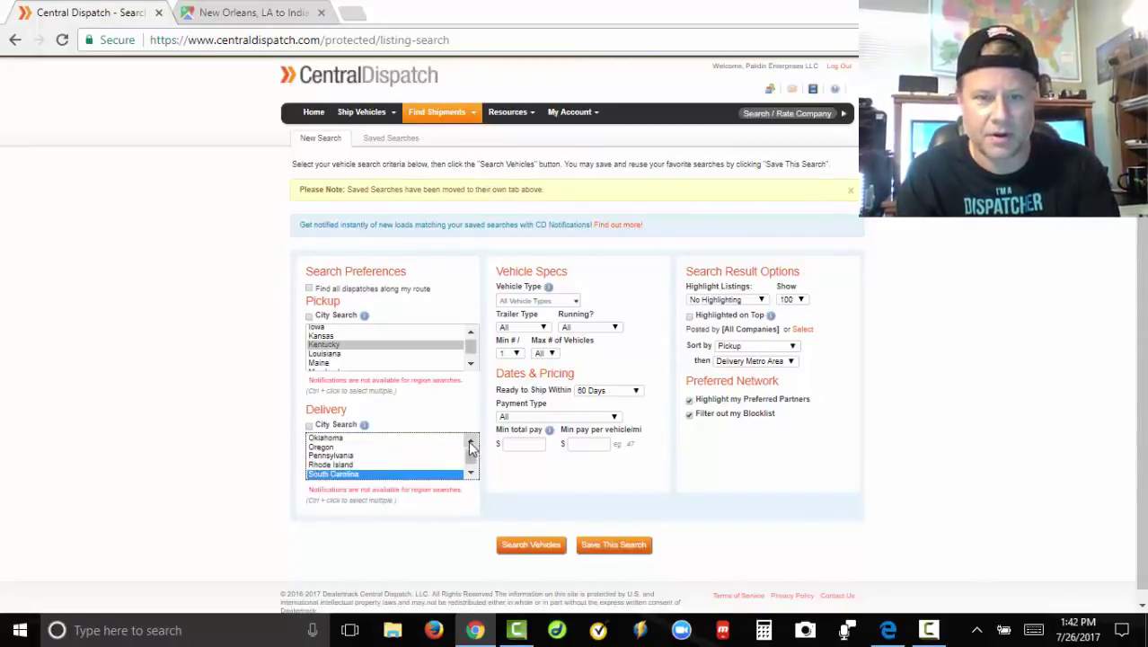
pyautogui.scroll(2, 472, 447)
# Set Open trailers, 5-day ready-to-ship, 1-hour-or-newer highlights on top, and $4 minimum per mile
pyautogui.click(519, 327)
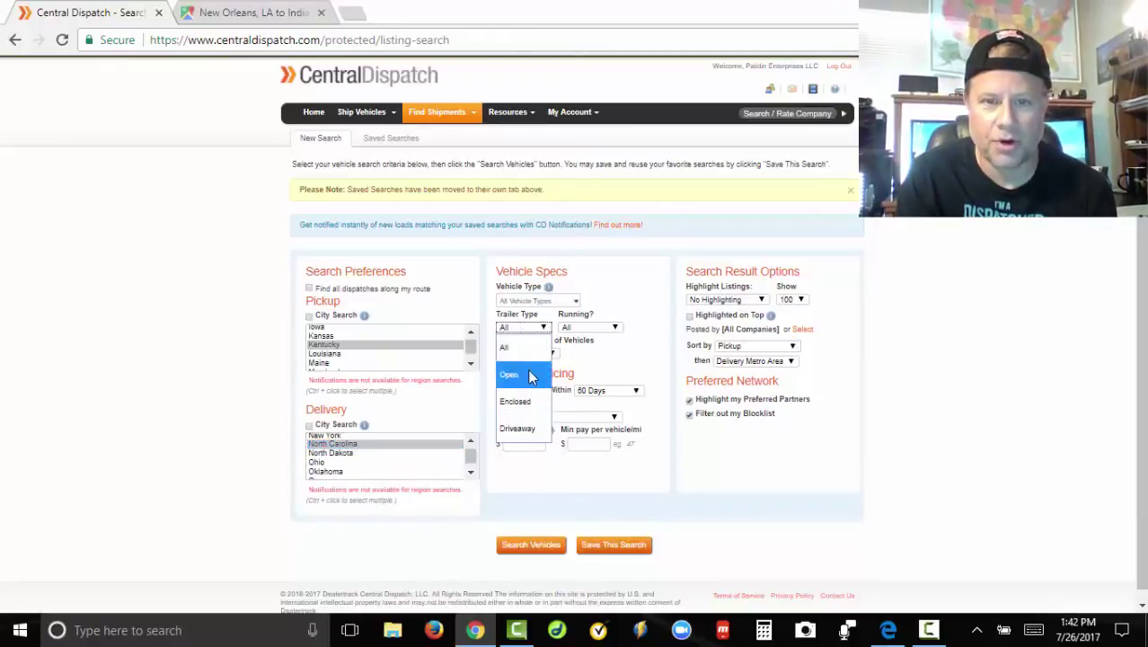
pyautogui.click(530, 376)
pyautogui.click(635, 391)
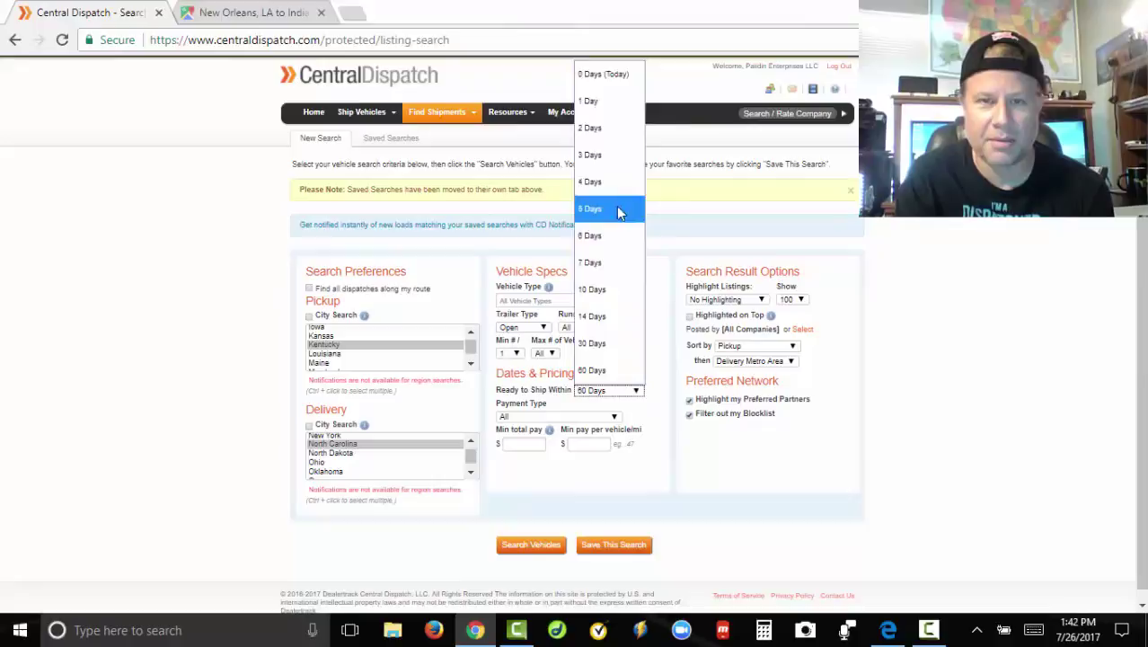
pyautogui.click(616, 208)
pyautogui.click(726, 299)
pyautogui.click(744, 348)
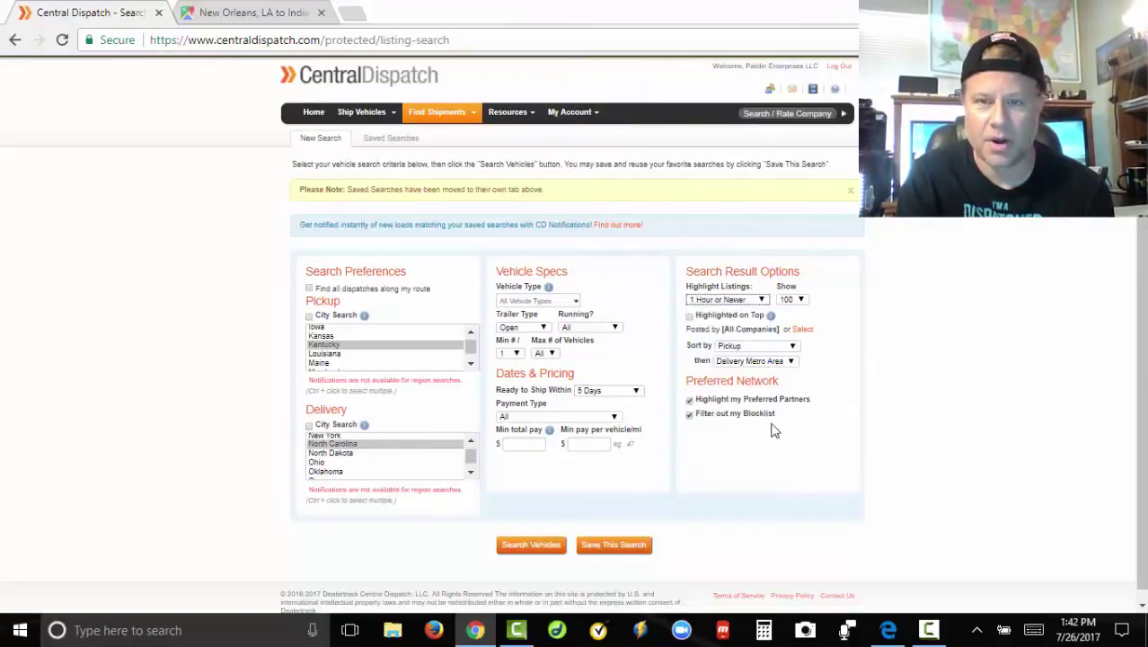
pyautogui.click(689, 316)
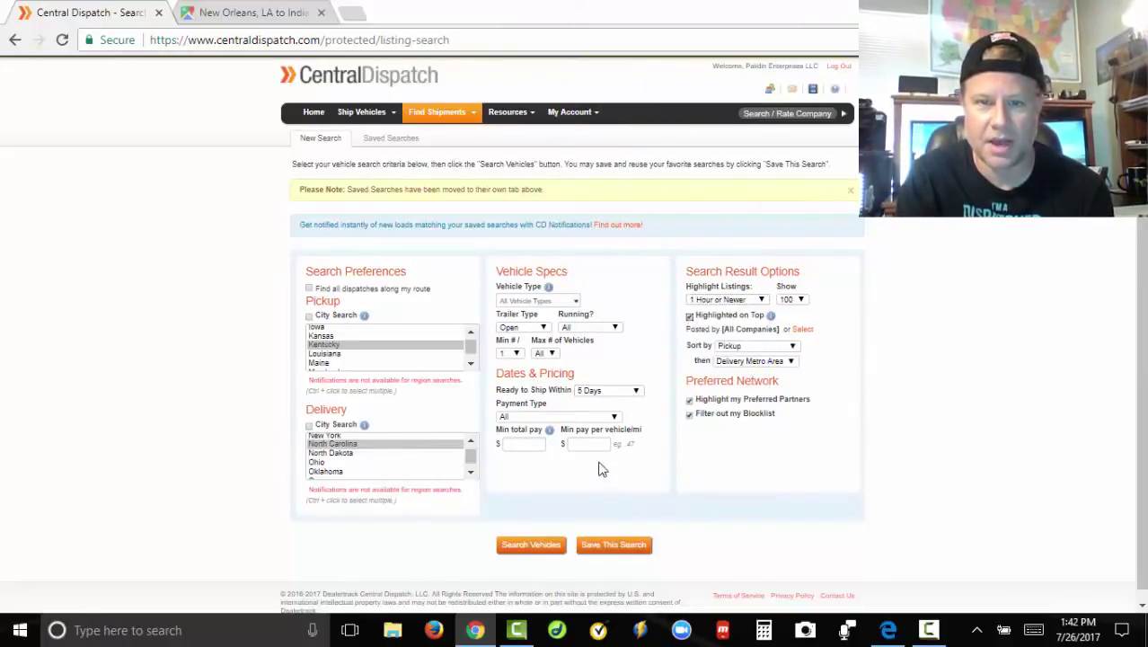
pyautogui.write('4')
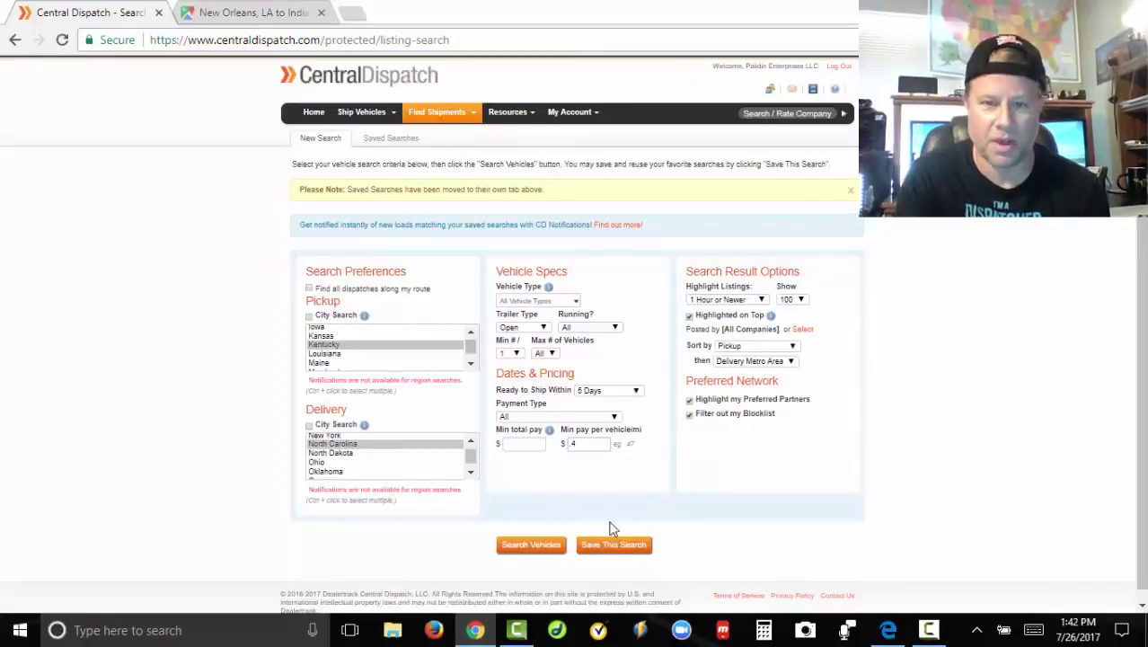
# Run the vehicle search and scroll through the 144 matching loads
pyautogui.click(539, 545)
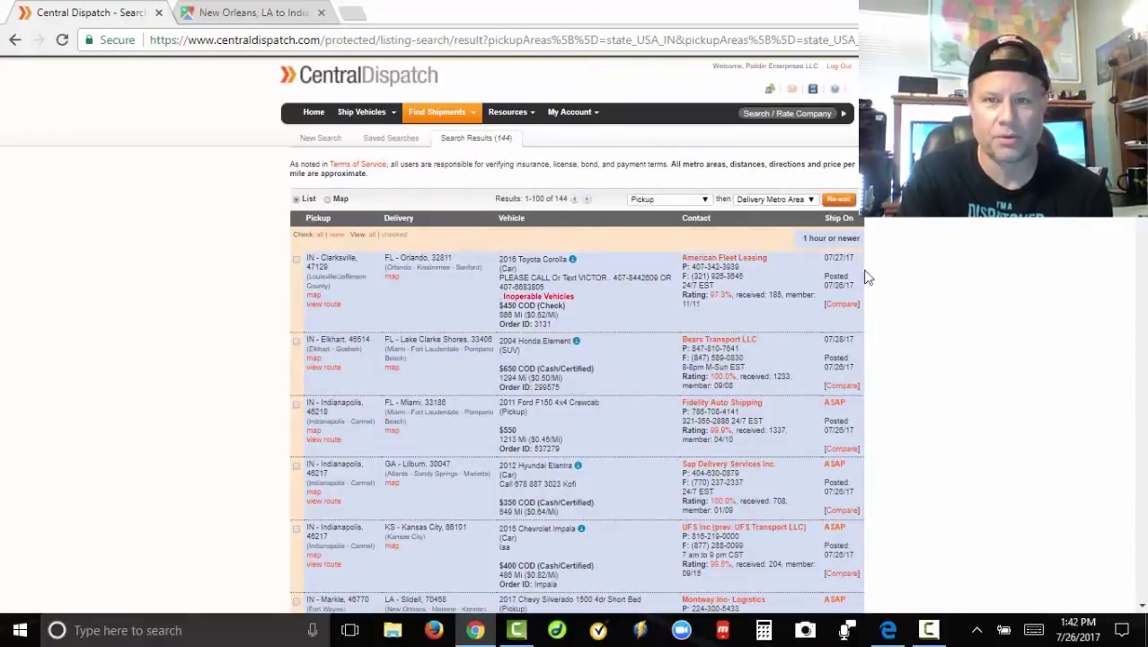
pyautogui.scroll(-1, 455, 388)
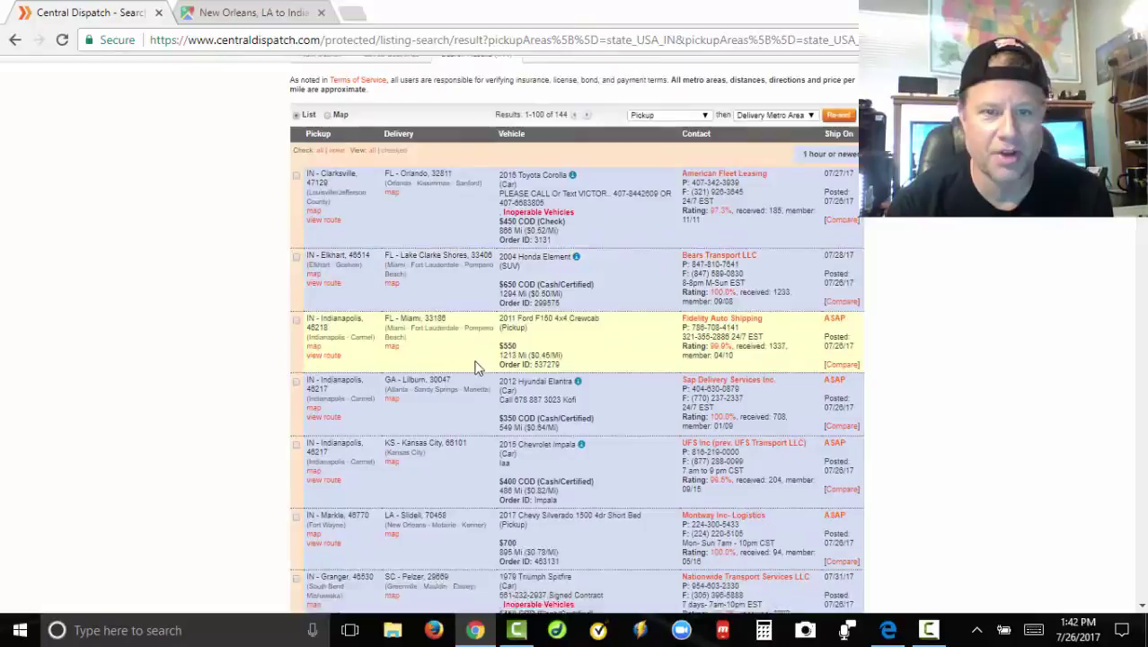
pyautogui.scroll(-1, 475, 364)
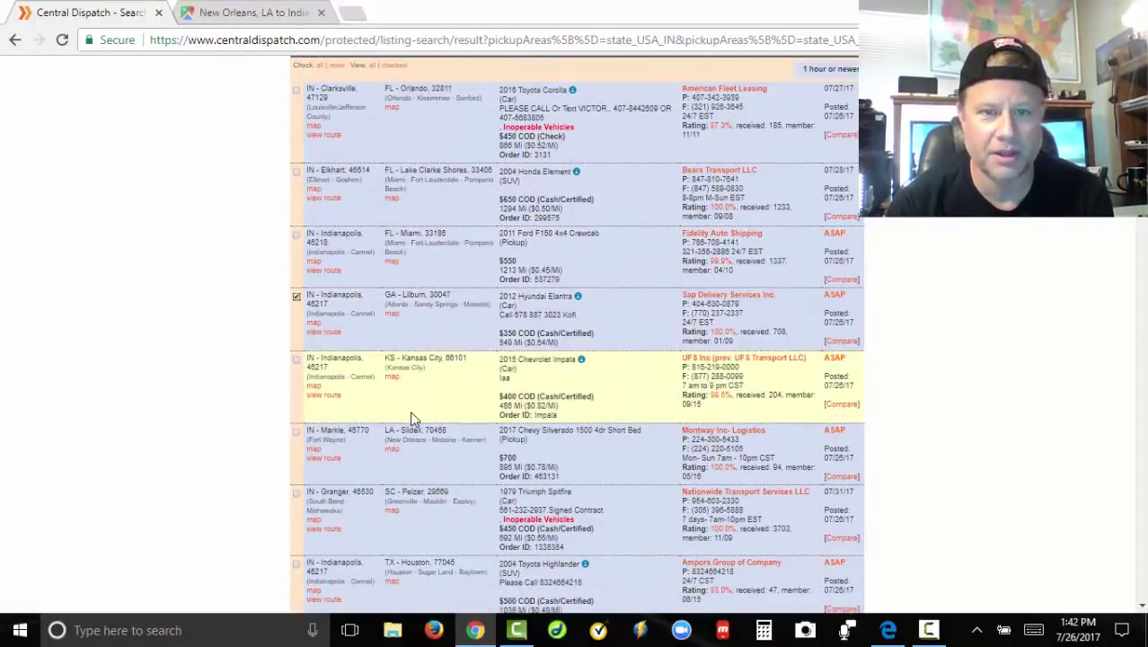
pyautogui.scroll(-1, 410, 414)
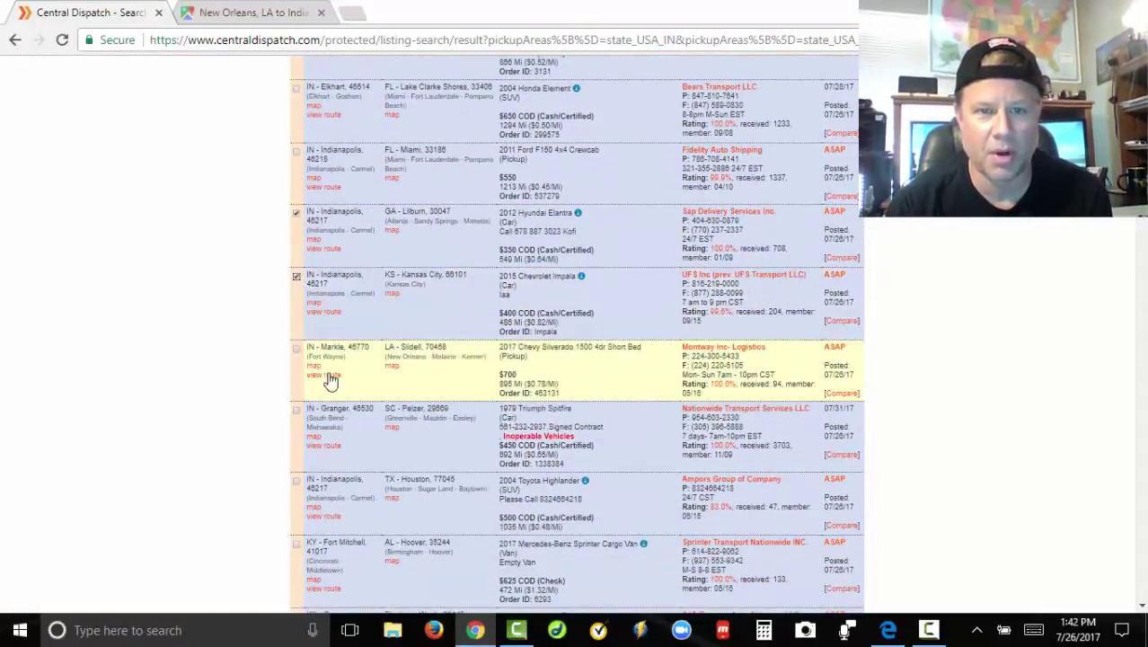
pyautogui.scroll(-1, 373, 385)
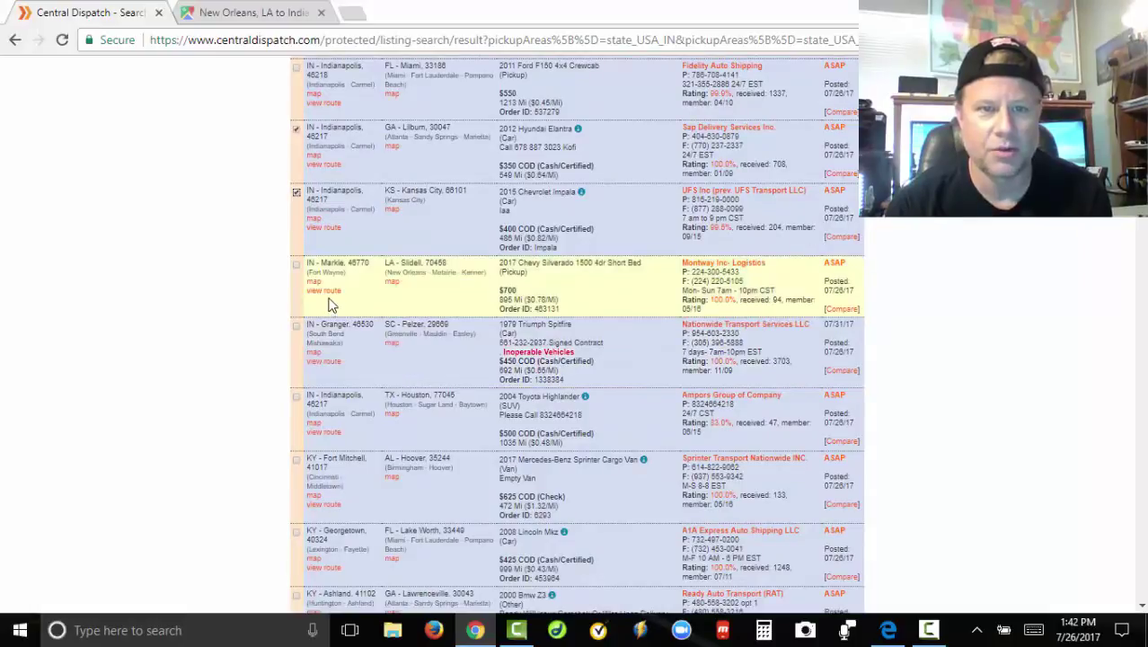
# Review the Markle, IN to Slidell, LA route on MapQuest, then close it
pyautogui.click(329, 293)
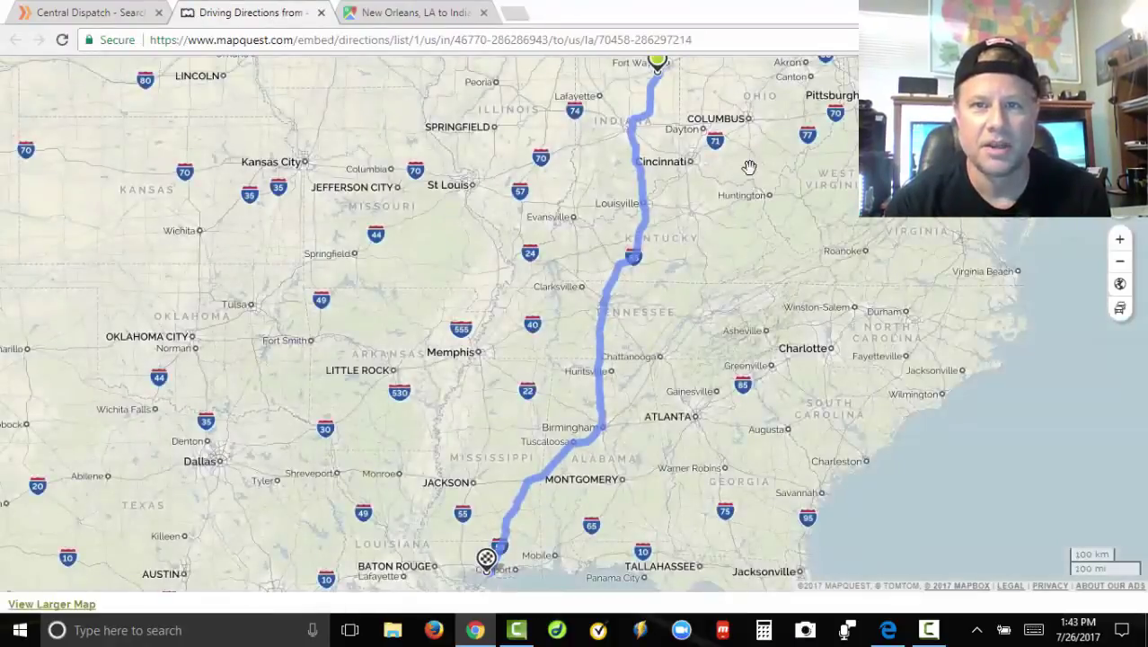
pyautogui.moveTo(748, 169); pyautogui.dragTo(735, 254)
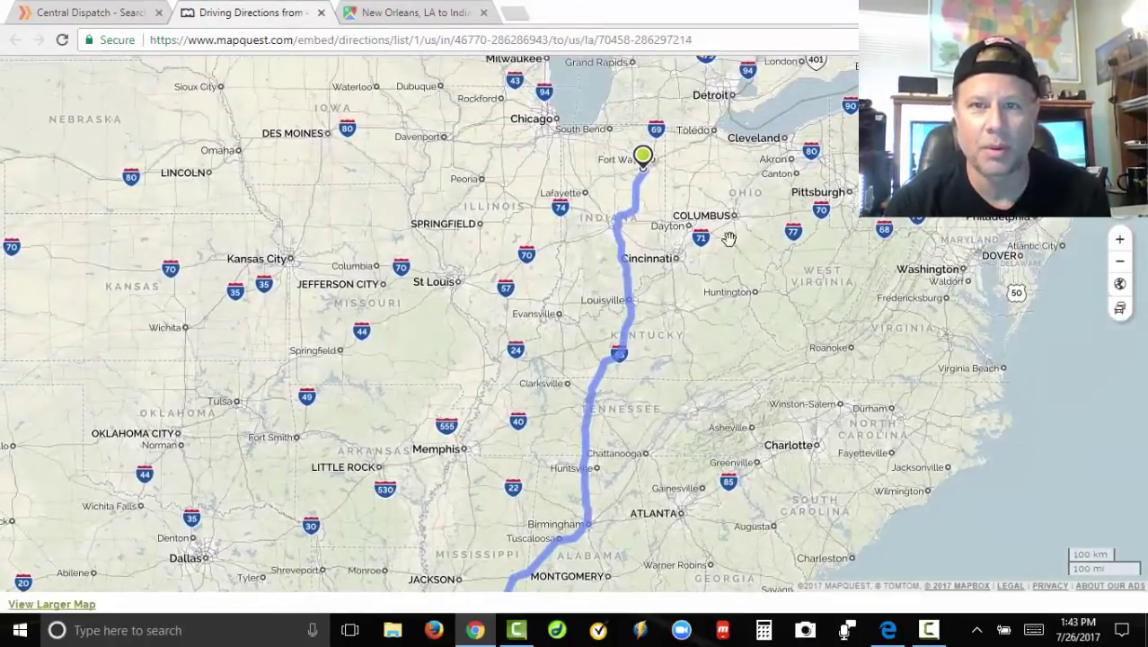
pyautogui.hotkey('ctrl', 'w')
# Scroll down the results and check the Bloomington to New Orleans load
pyautogui.scroll(-3, 723, 307)
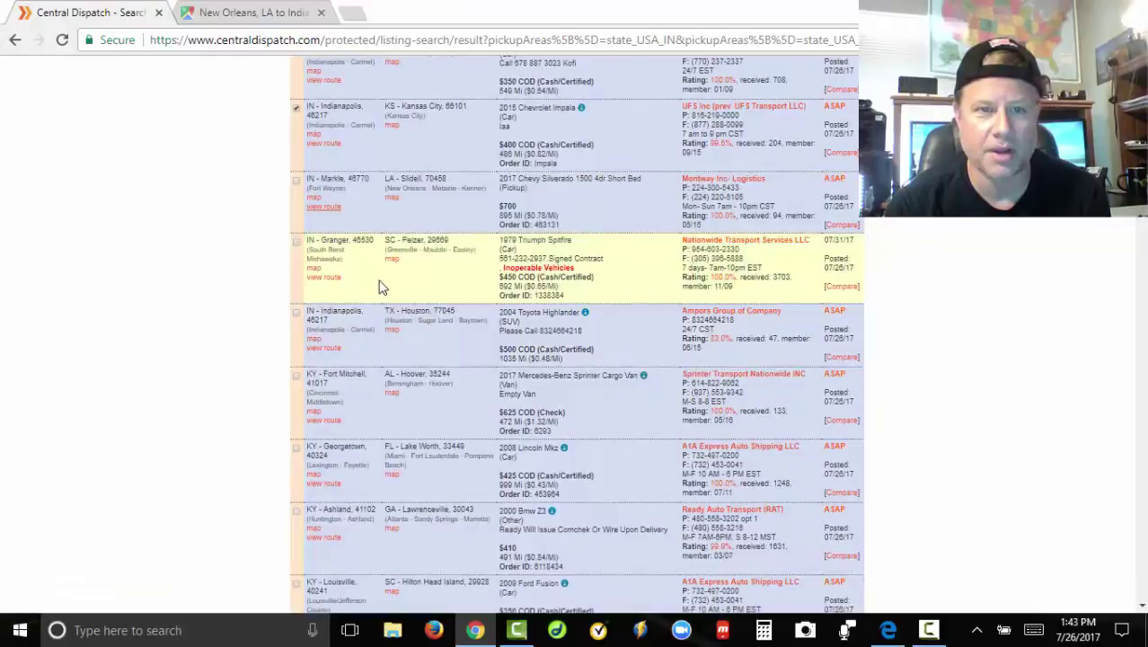
pyautogui.scroll(-1, 379, 286)
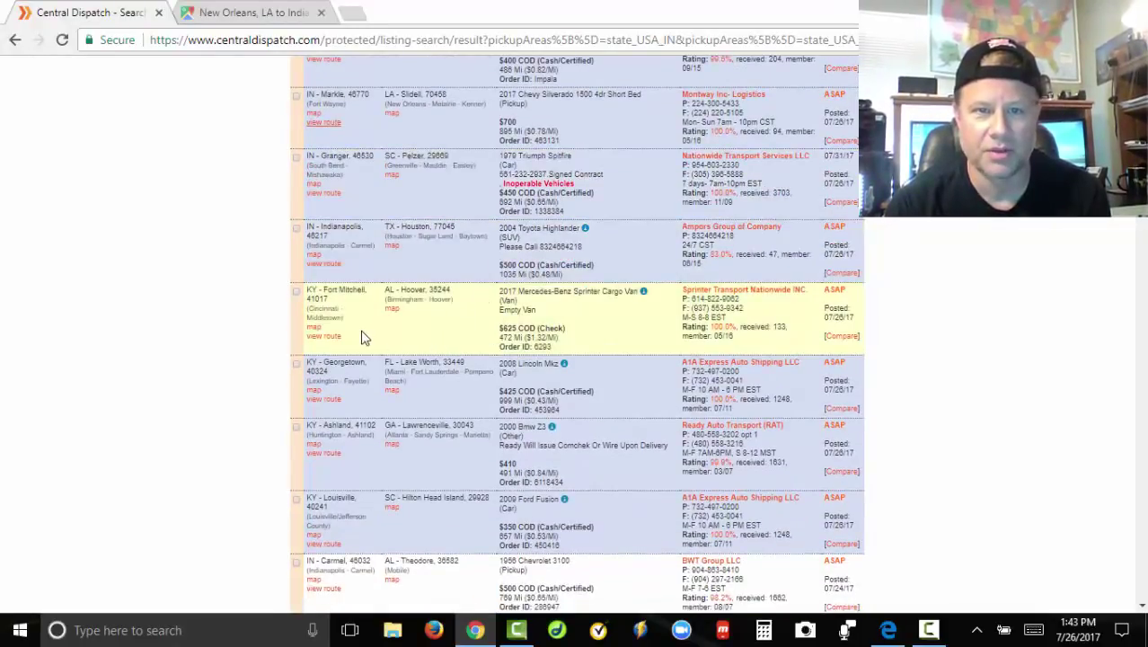
pyautogui.scroll(-1, 613, 315)
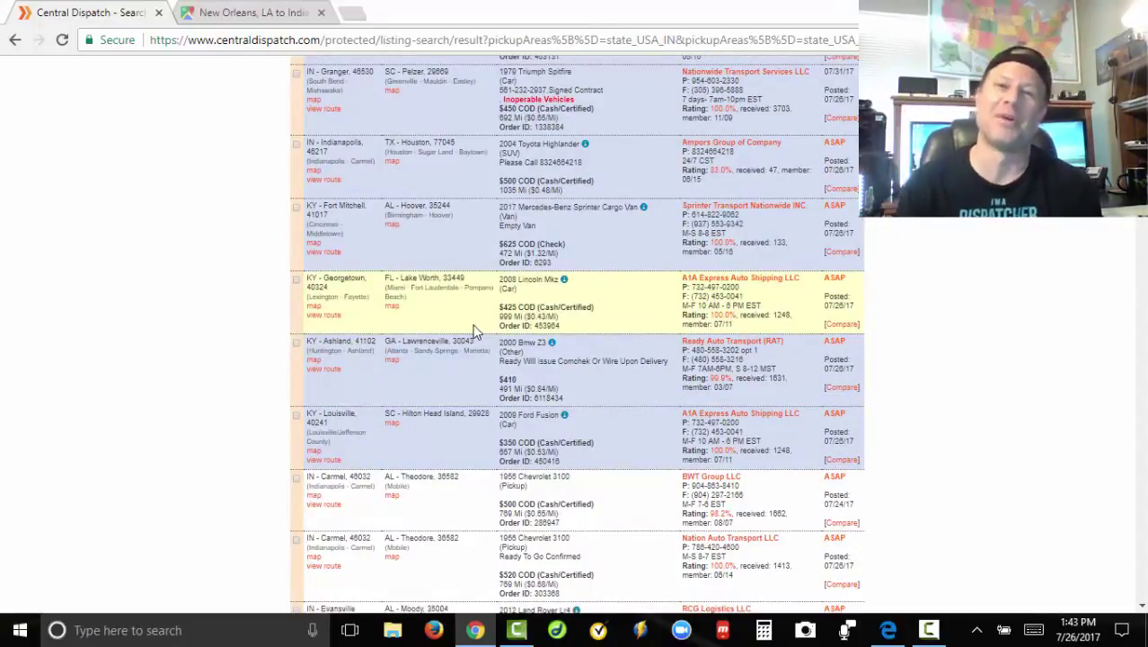
pyautogui.scroll(-2, 539, 346)
pyautogui.scroll(-1, 602, 354)
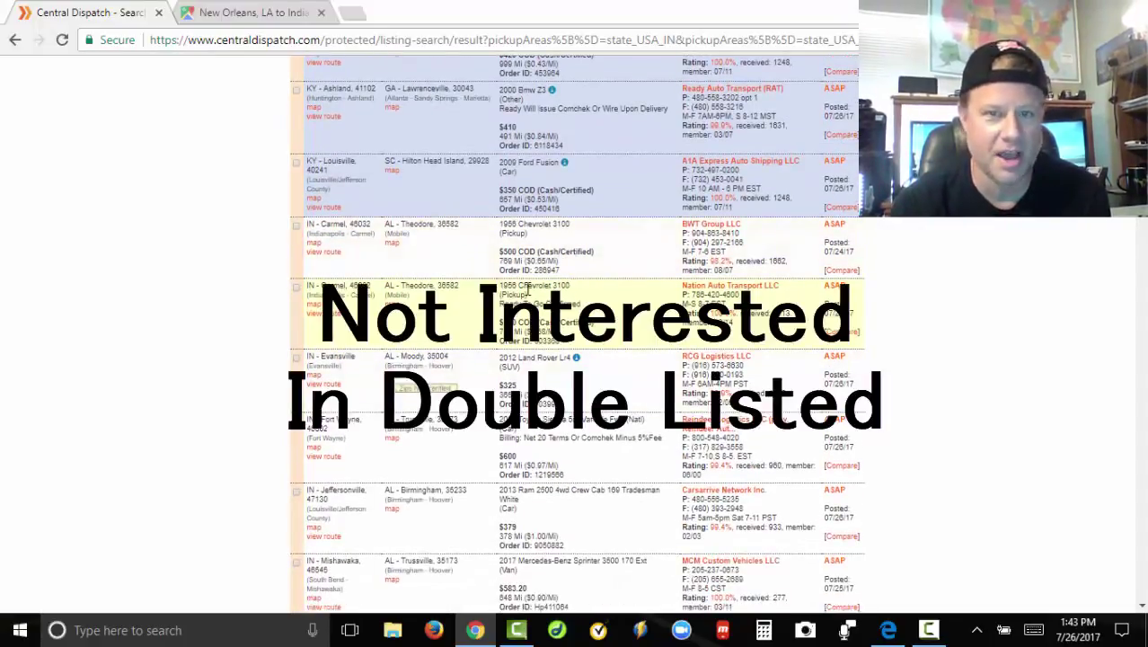
pyautogui.scroll(-5, 476, 350)
pyautogui.scroll(-2, 400, 438)
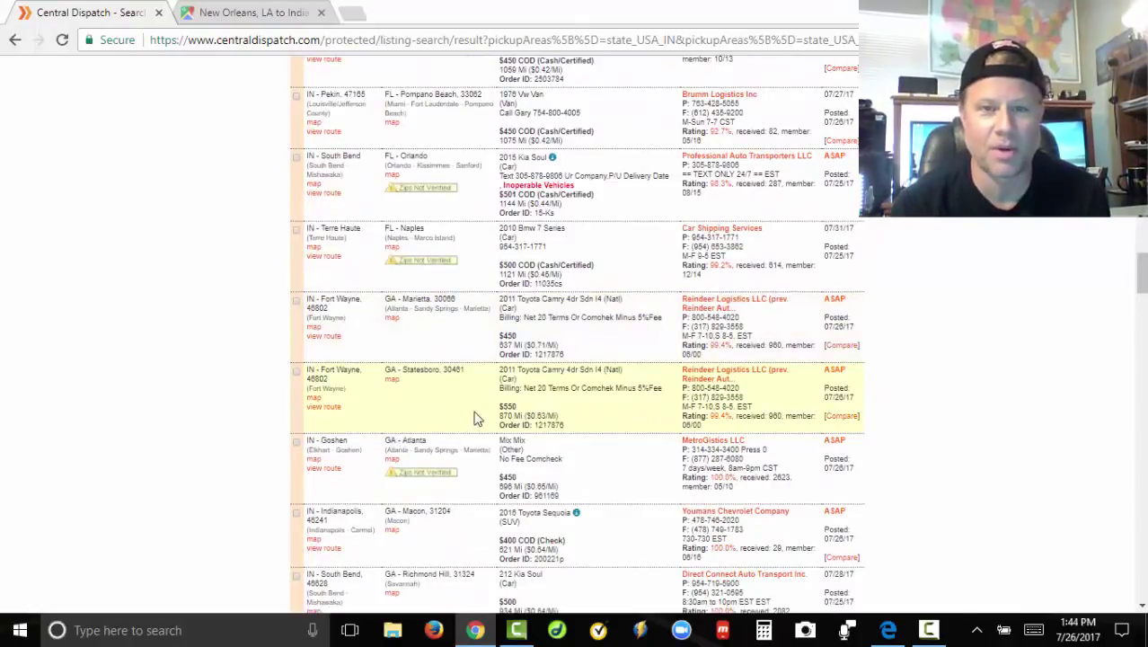
pyautogui.scroll(-2, 476, 417)
pyautogui.scroll(-1, 467, 426)
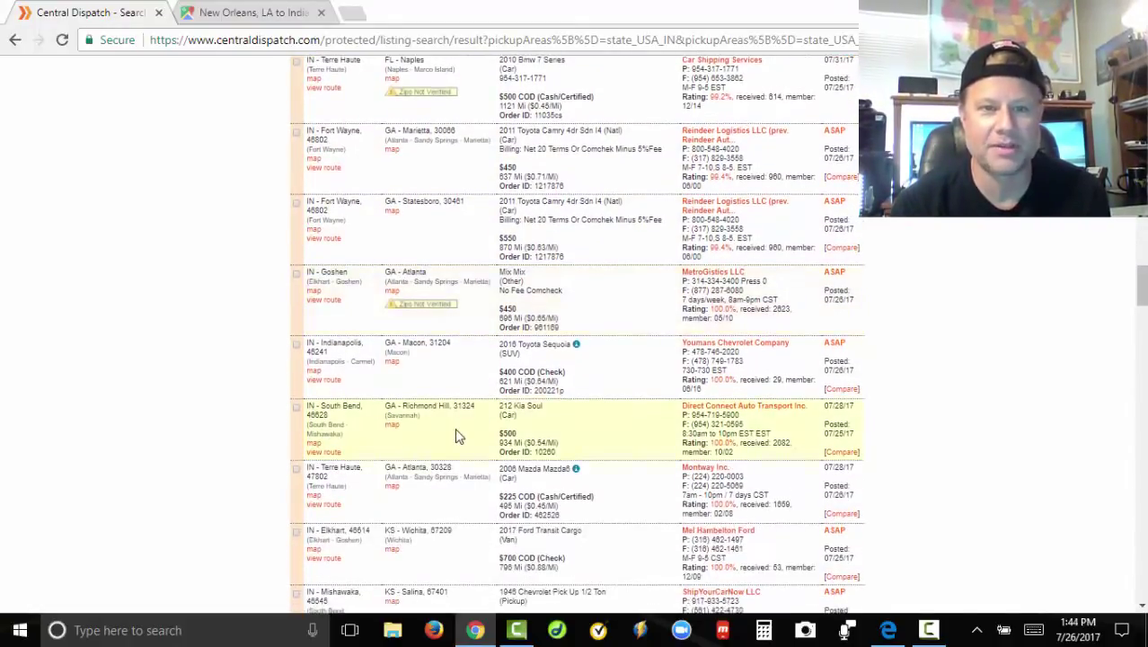
pyautogui.scroll(-2, 440, 423)
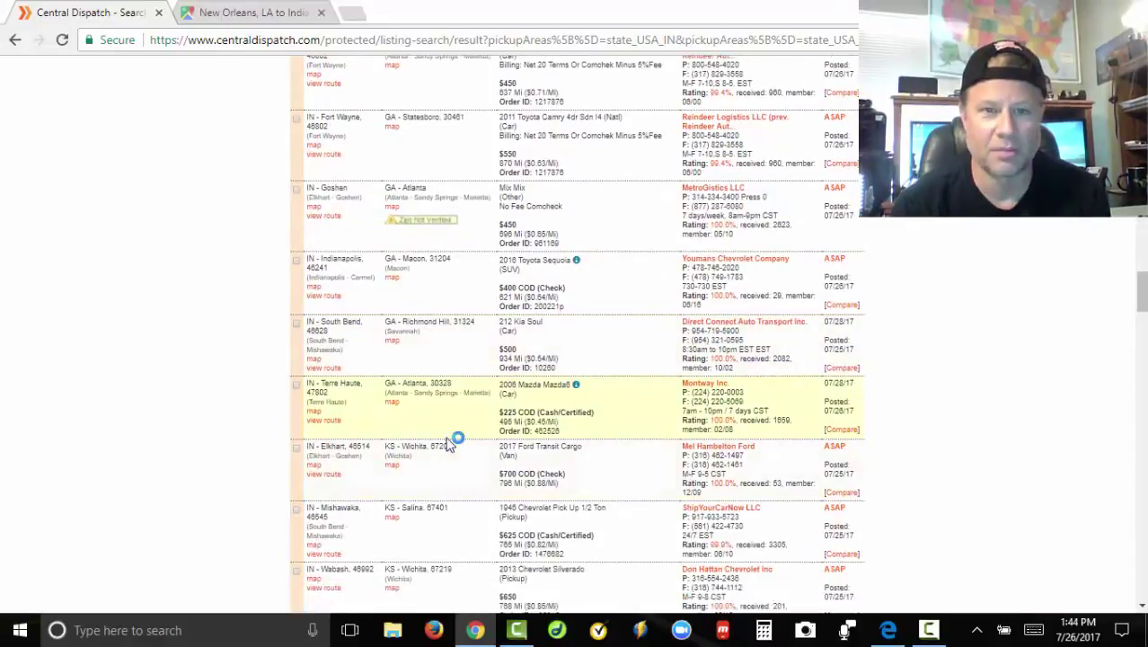
pyautogui.scroll(-5, 377, 404)
pyautogui.click(295, 381)
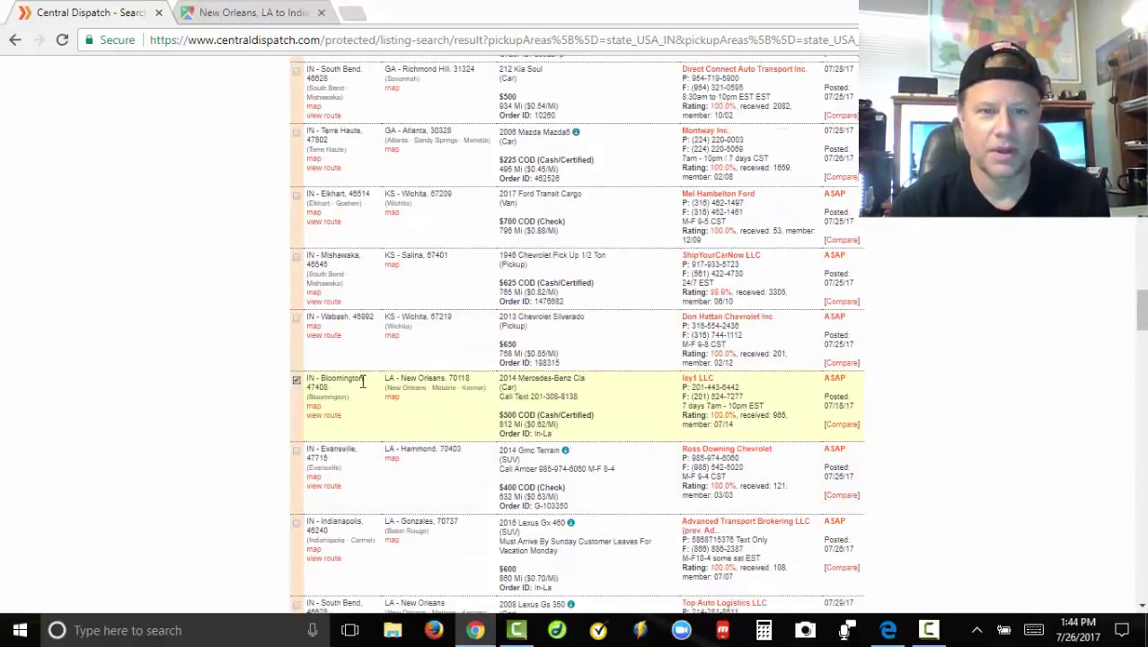
# Check the Indianapolis to Gonzales load and view the Evansville to Hammond route
pyautogui.scroll(-2, 719, 449)
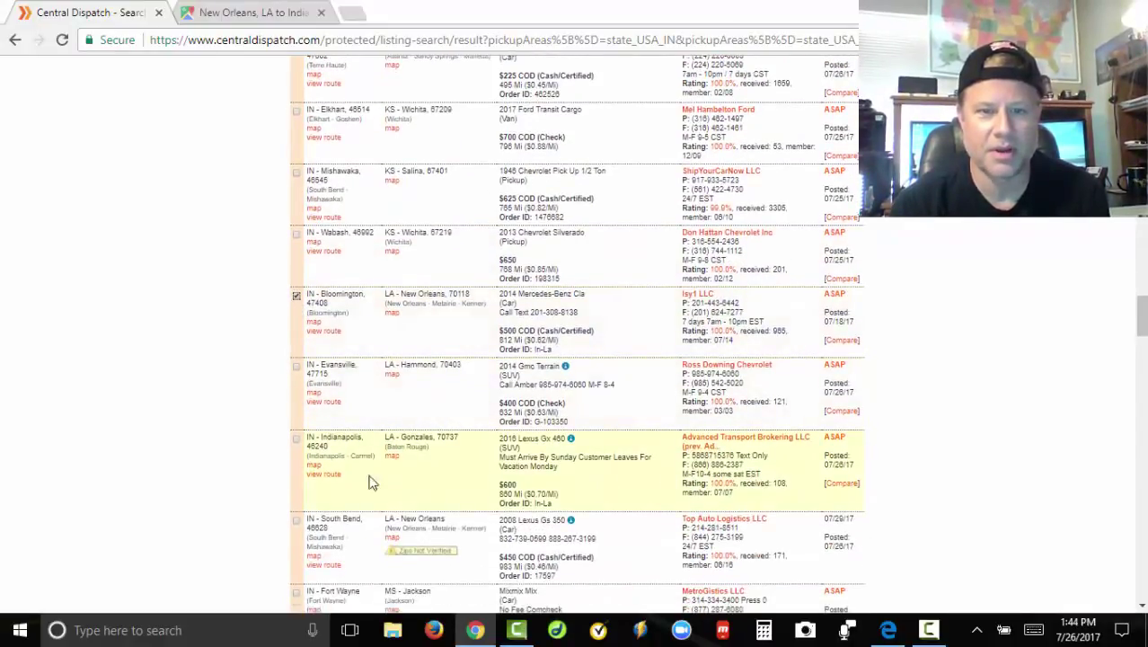
pyautogui.click(295, 439)
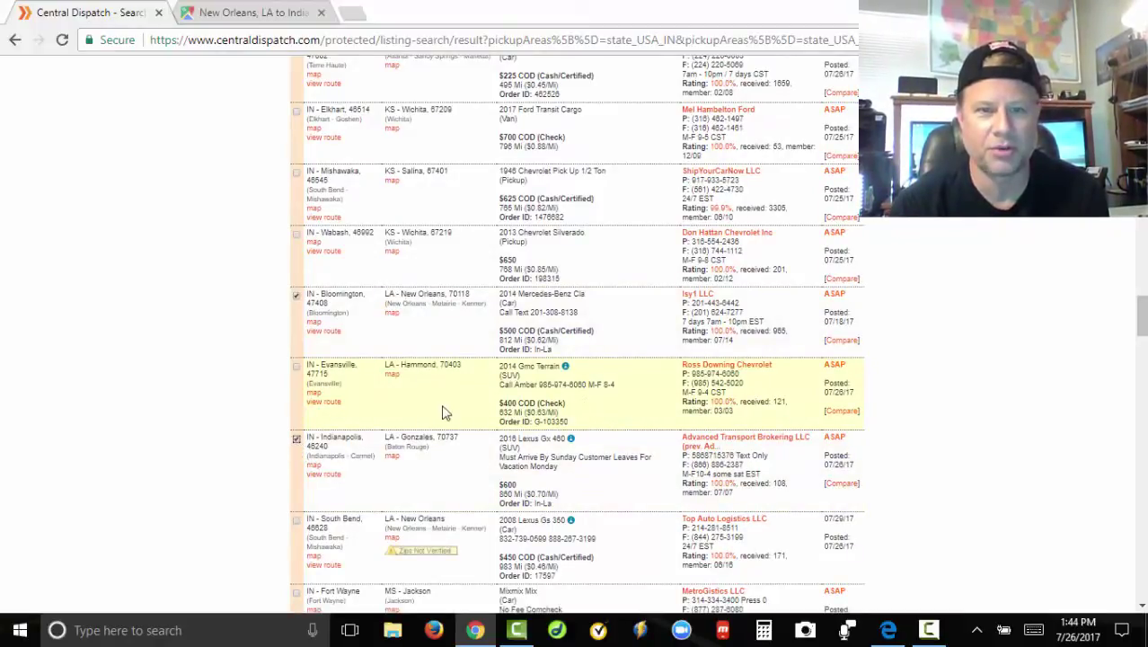
pyautogui.click(392, 373)
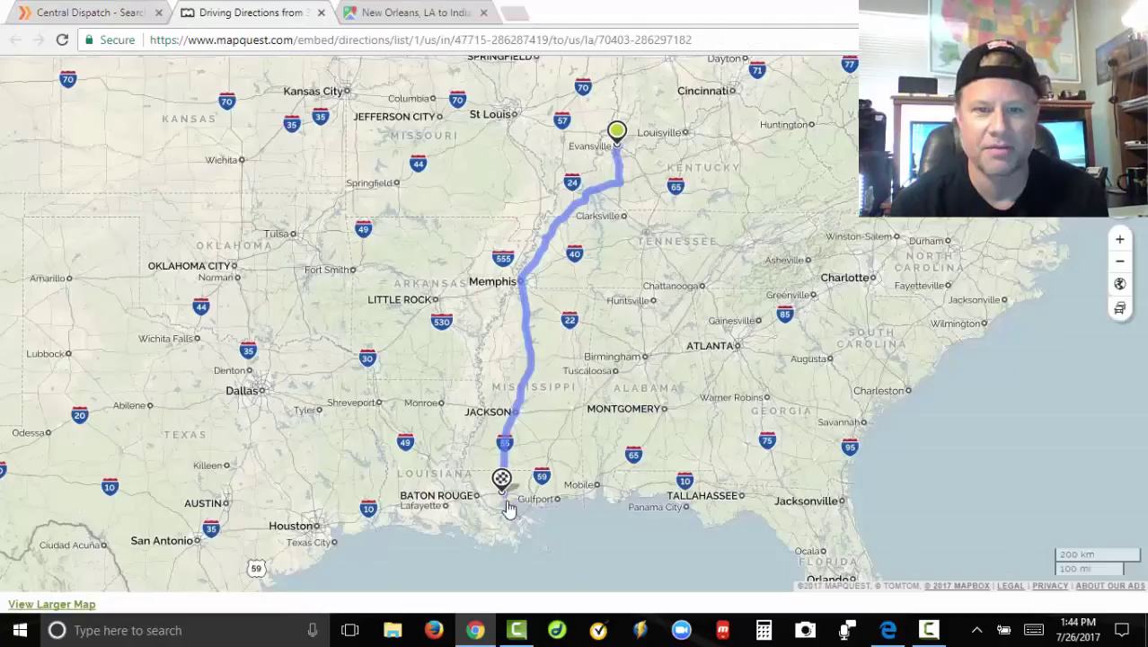
# Close the Evansville–Hammond route and scroll down through the remaining search results
pyautogui.click(321, 13)
pyautogui.scroll(-5, 707, 391)
pyautogui.scroll(-2, 707, 391)
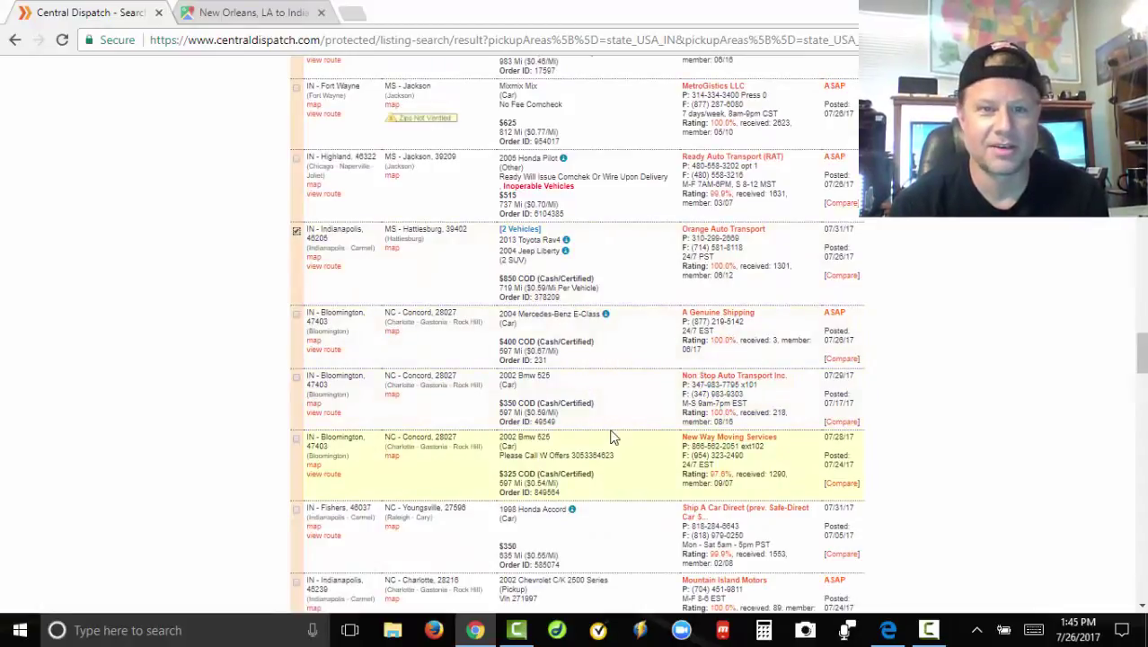
pyautogui.scroll(-5, 614, 426)
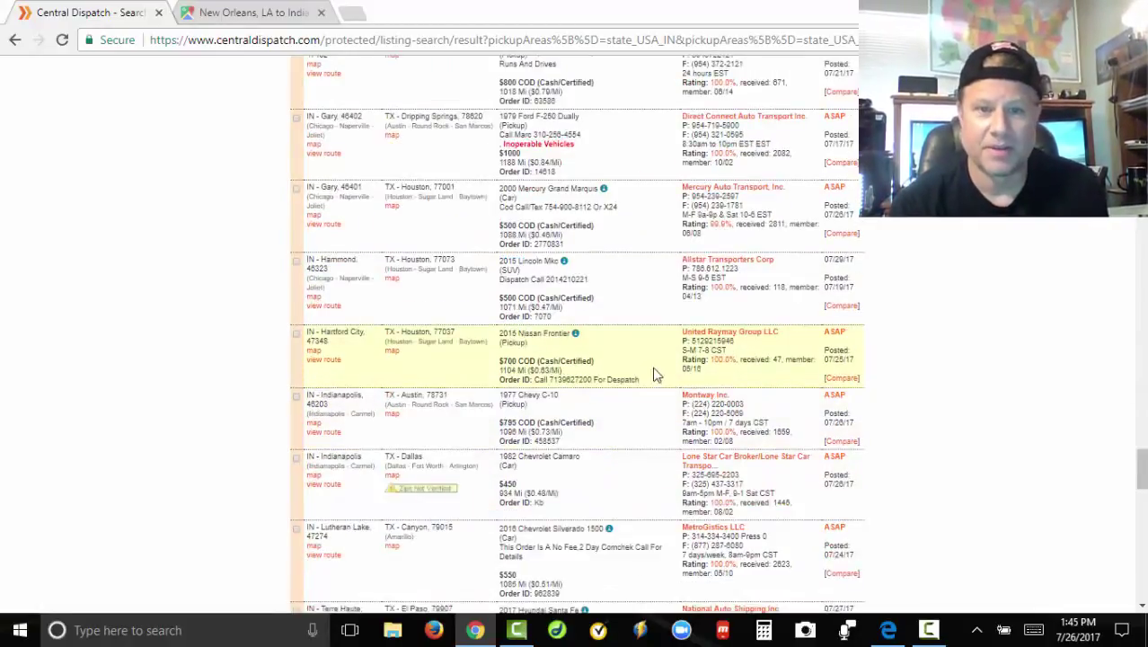
pyautogui.scroll(-2, 652, 375)
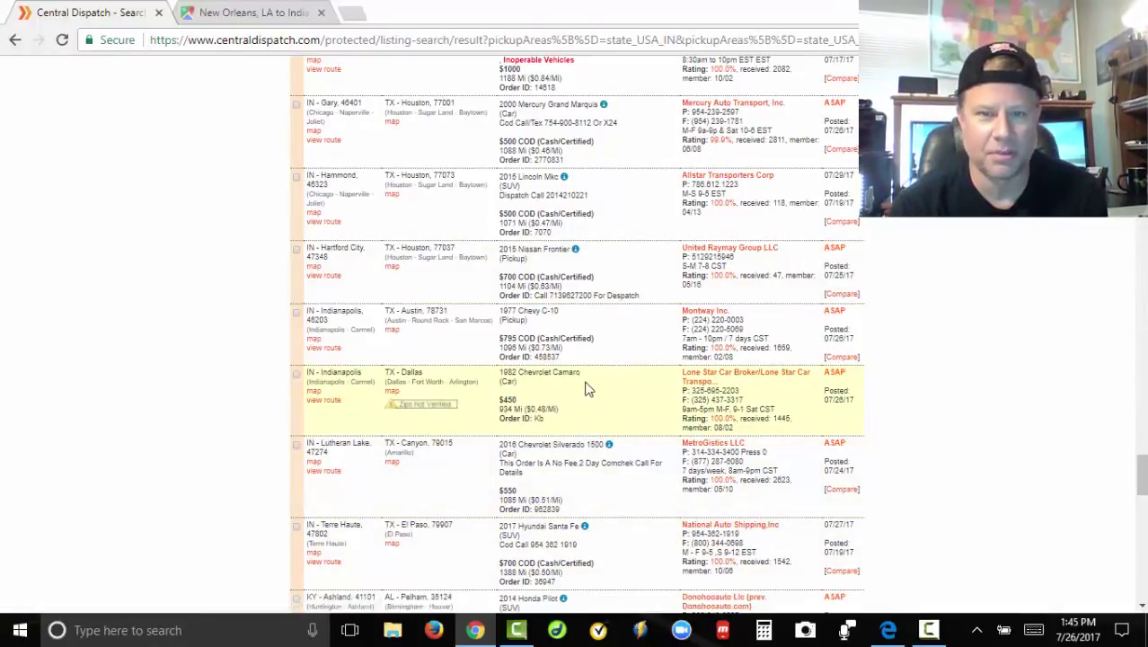
pyautogui.scroll(-3, 627, 449)
pyautogui.scroll(-1, 660, 440)
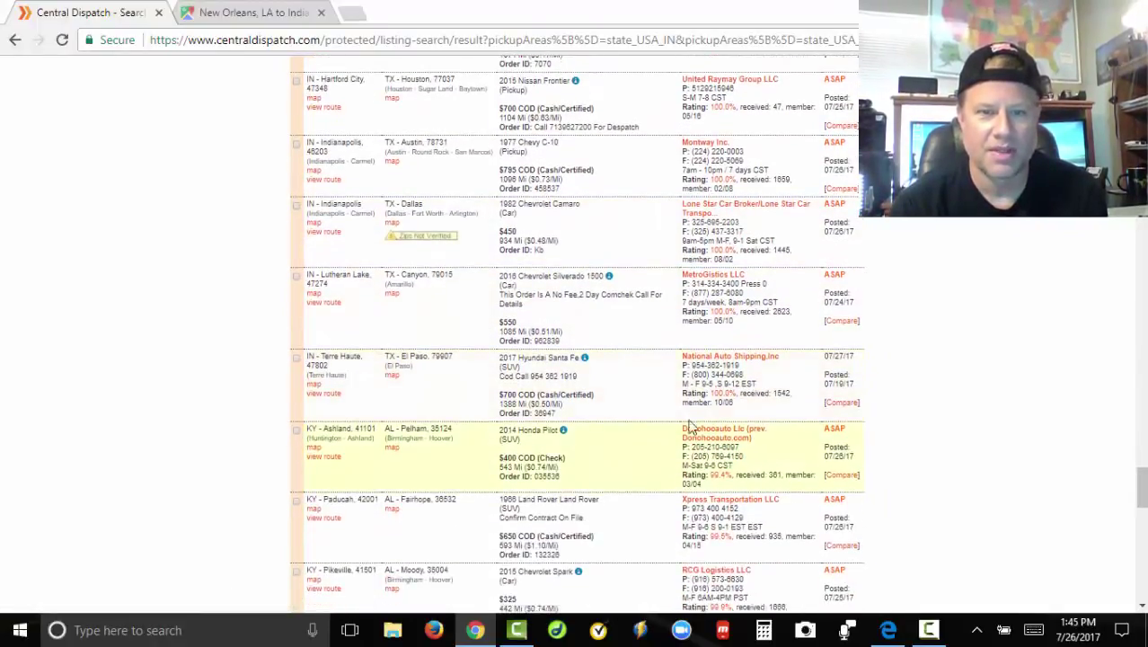
pyautogui.scroll(-2, 494, 440)
pyautogui.scroll(-2, 603, 431)
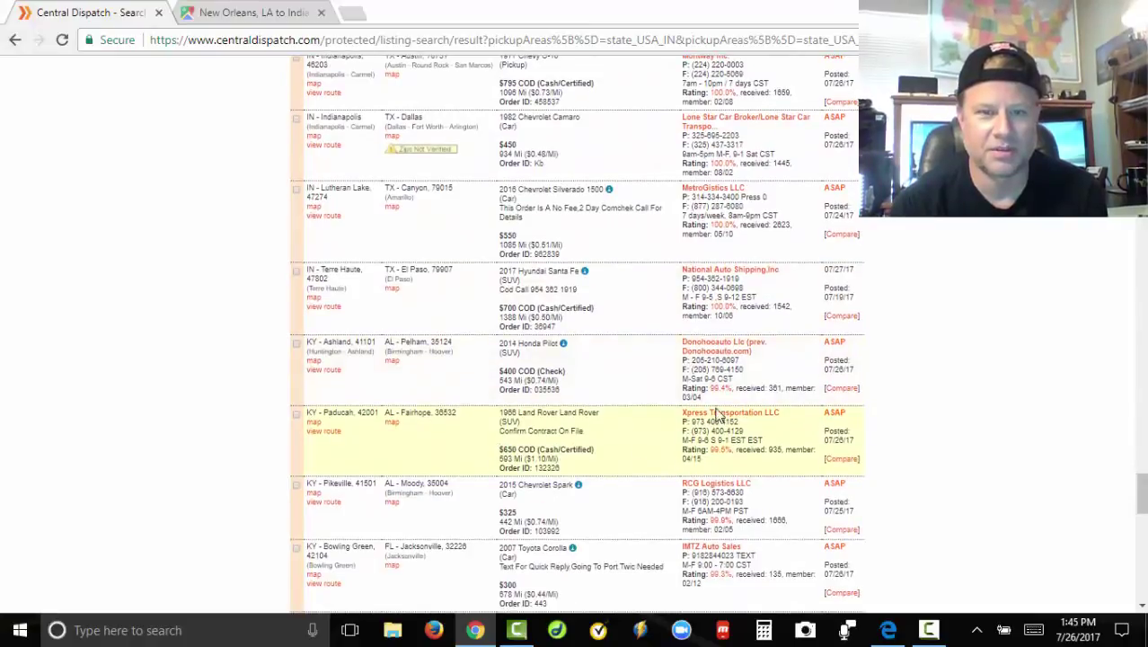
pyautogui.scroll(-2, 701, 404)
pyautogui.scroll(-10, 925, 407)
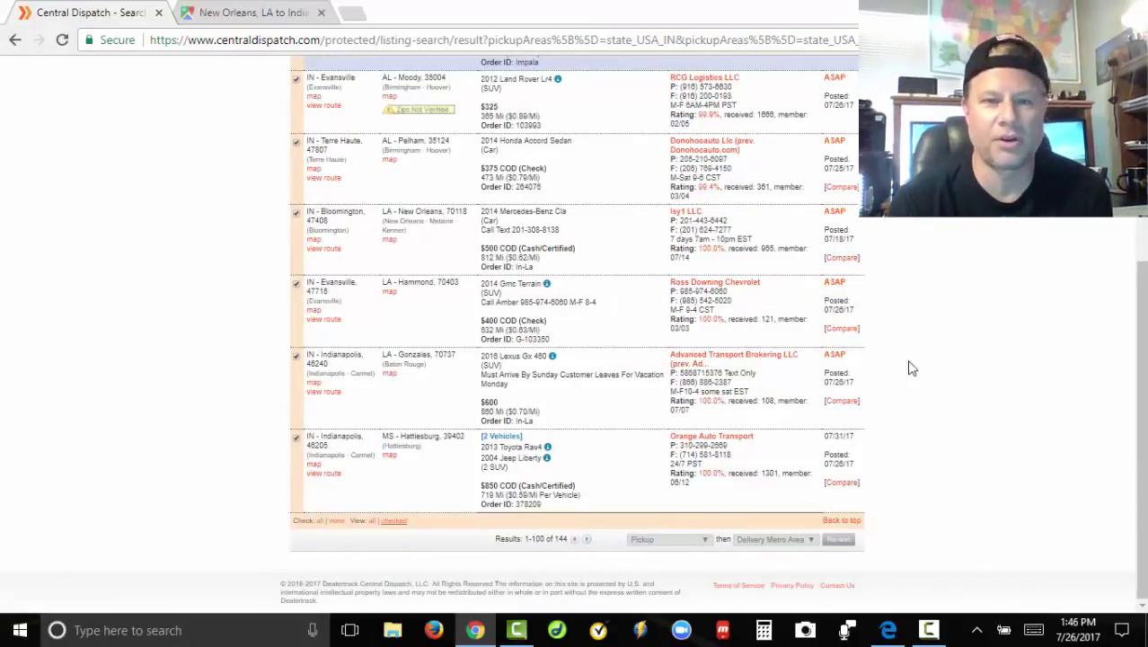
# Scroll through the checked Indiana loads to review their prices and brokers
pyautogui.scroll(5, 943, 241)
pyautogui.scroll(-2, 968, 306)
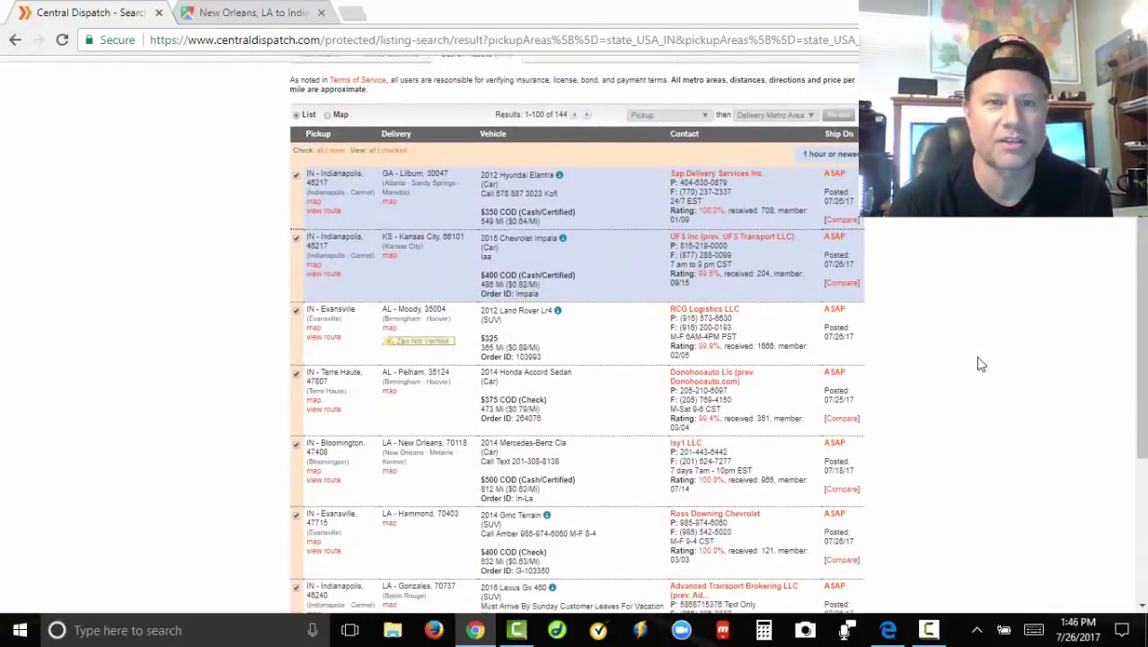
pyautogui.scroll(-1, 480, 399)
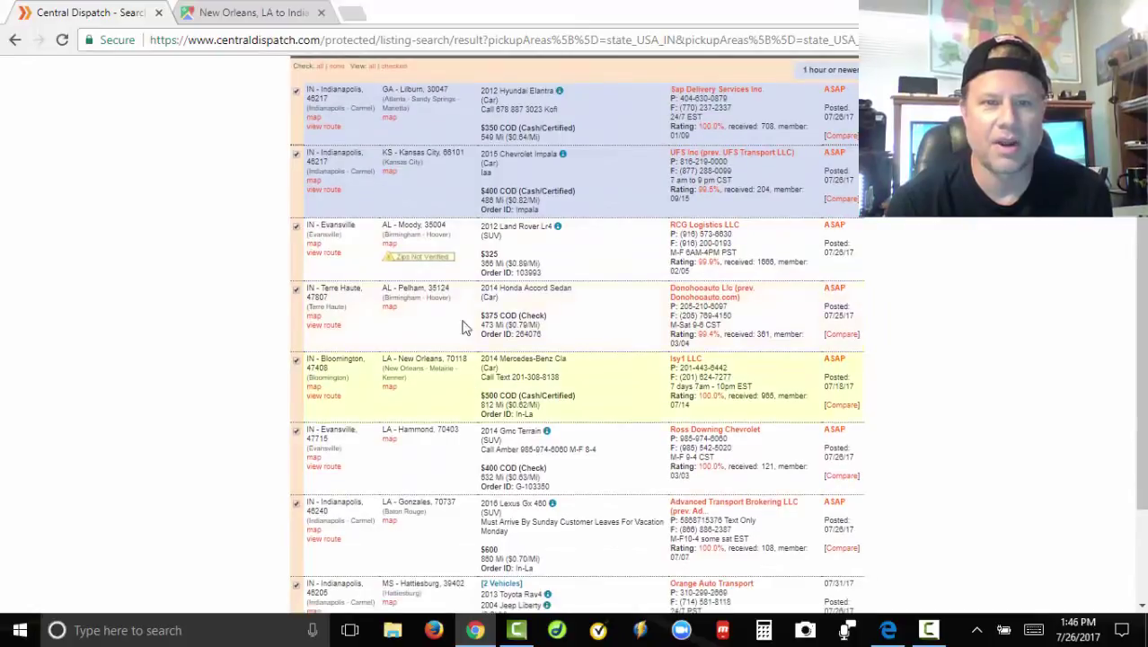
pyautogui.scroll(-1, 443, 357)
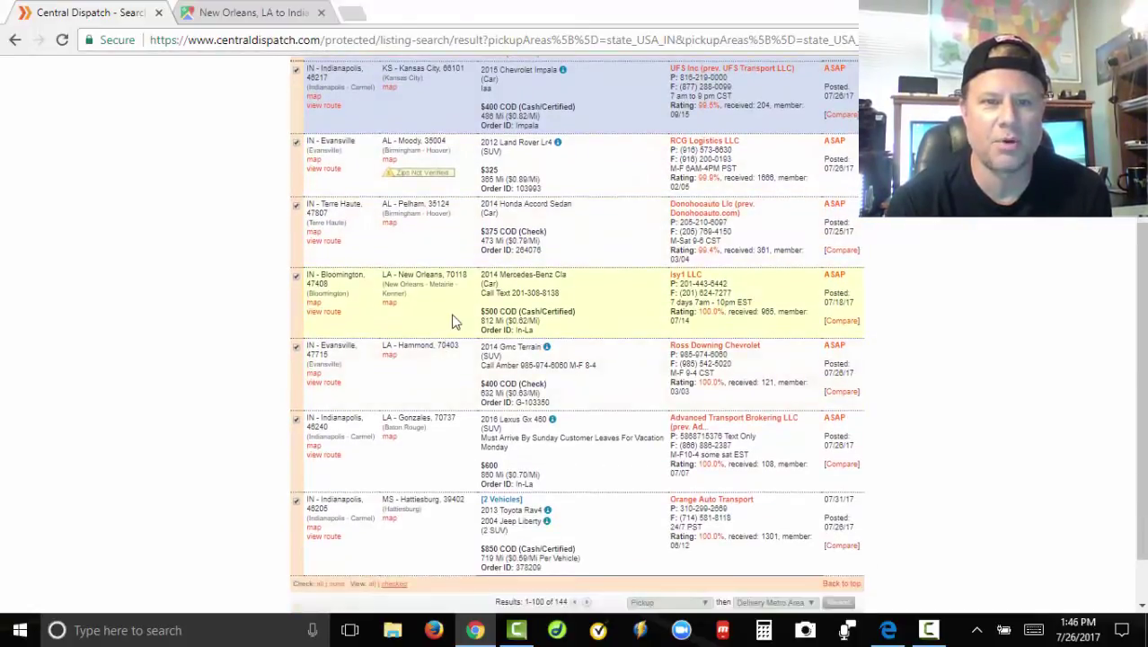
pyautogui.scroll(-1, 454, 322)
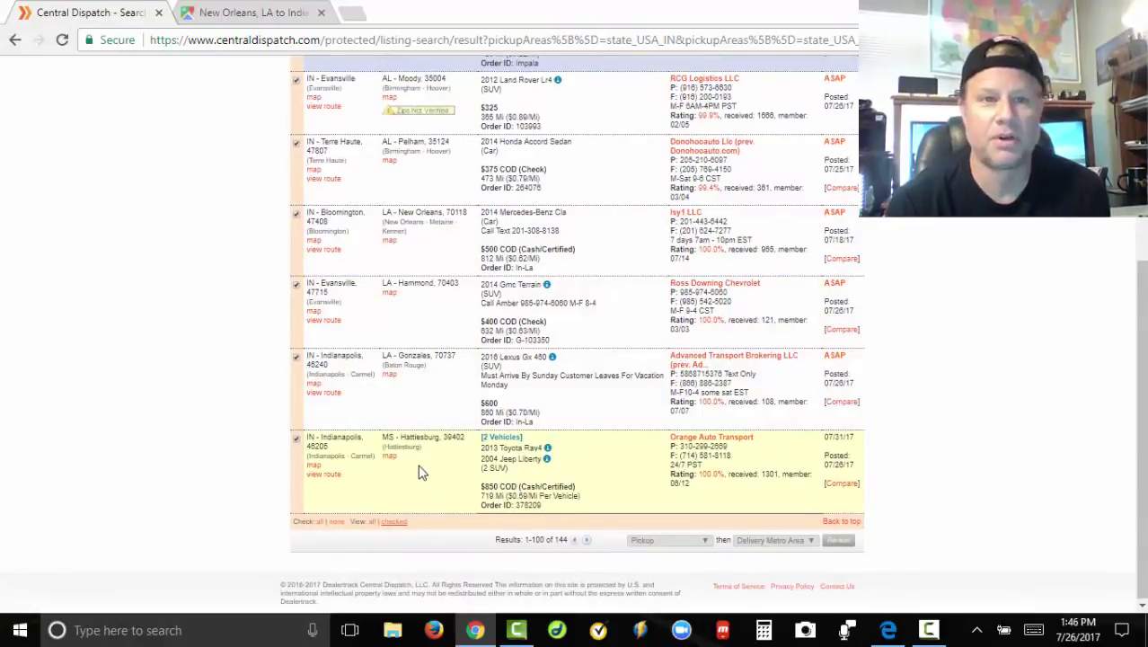
pyautogui.scroll(2, 395, 432)
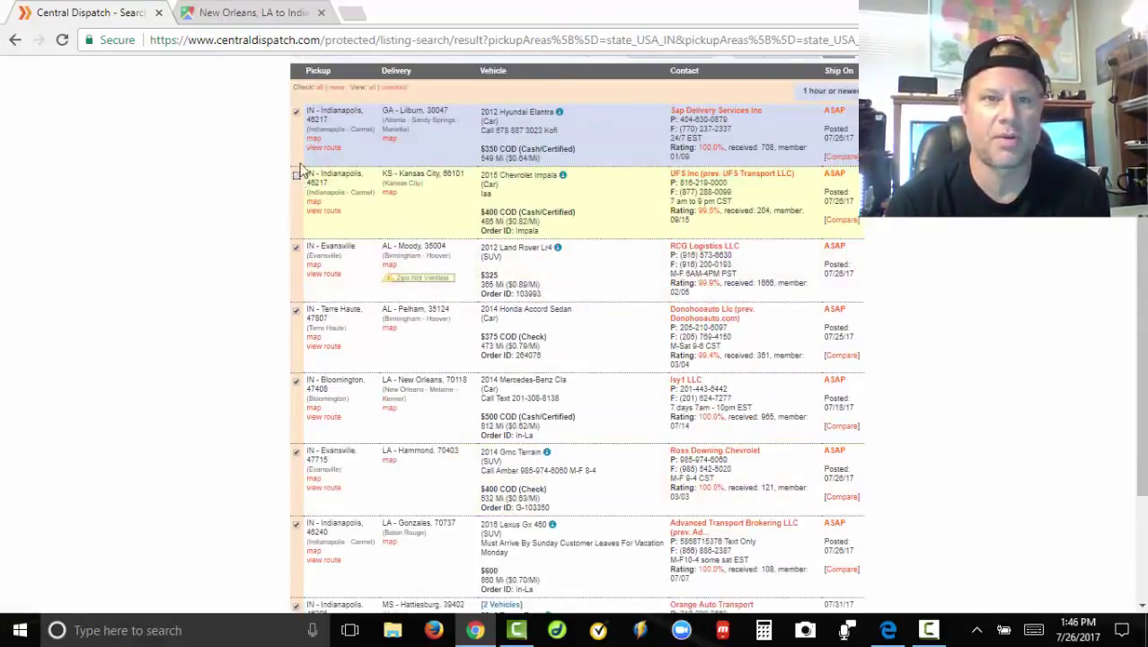
pyautogui.scroll(-2, 1092, 414)
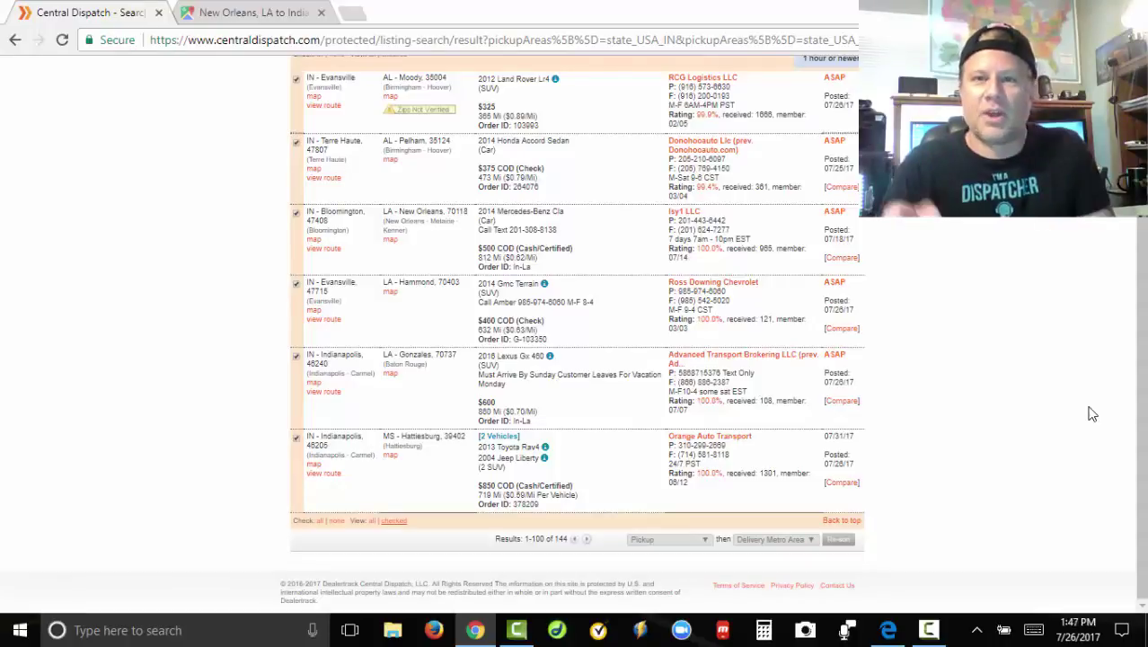
# Switch to Edge to show the Super Dispatch 'Stop status check calls' email
pyautogui.click(887, 630)
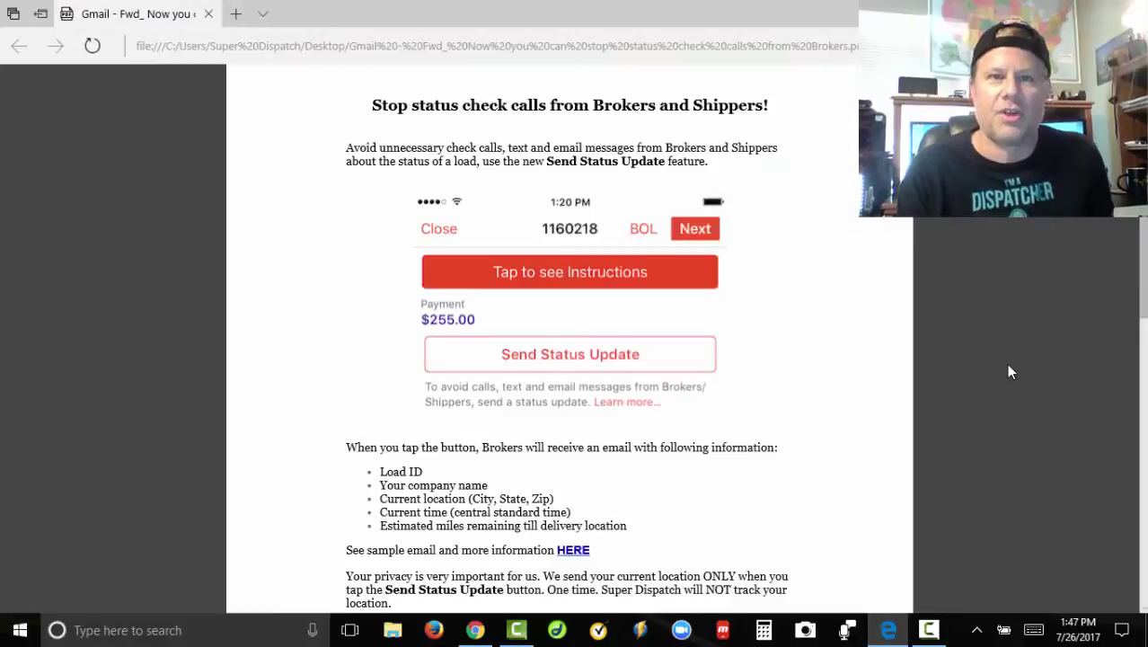